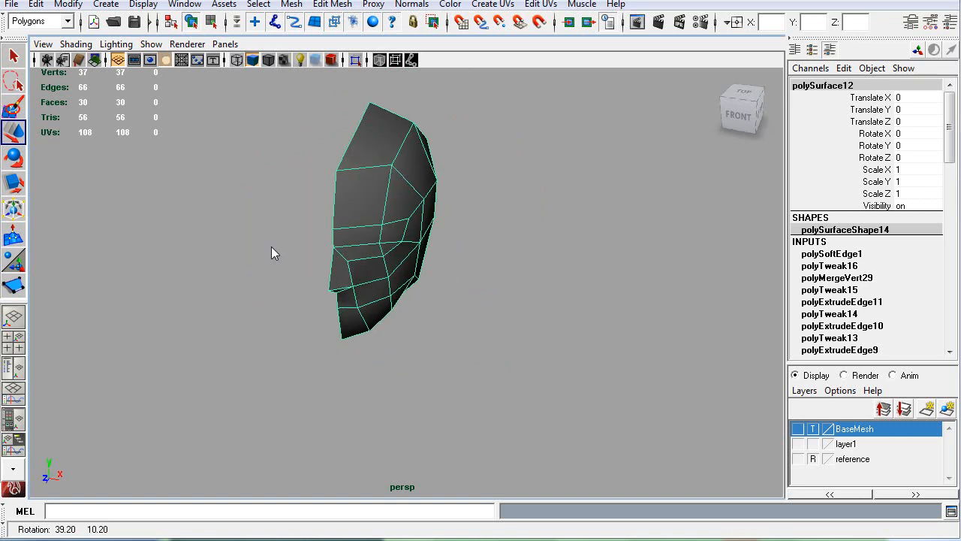
Step: Turn on backface culling in the perspective view and deselect the half-head mesh to expose its reversed faces
{"action": "left_click", "coordinate": [76, 44]}
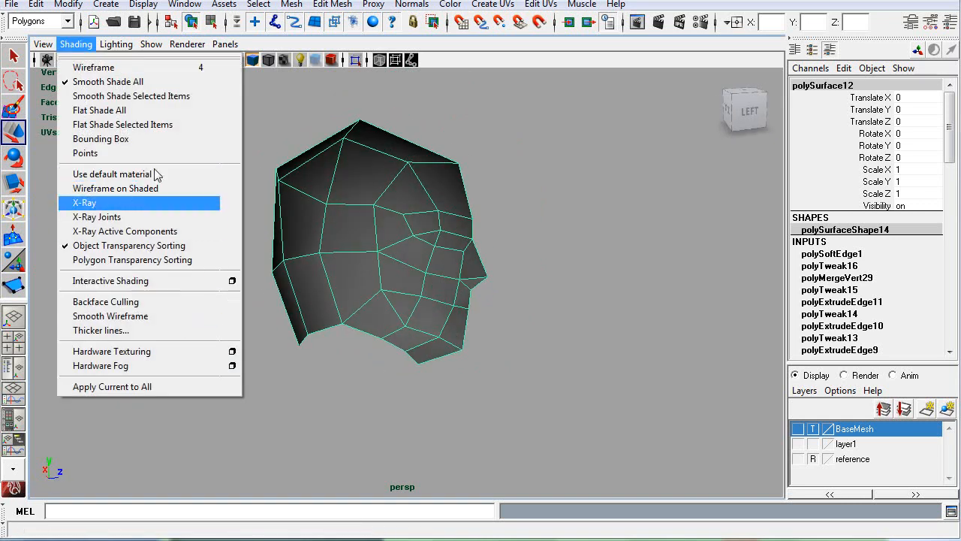
{"action": "left_click", "coordinate": [135, 302]}
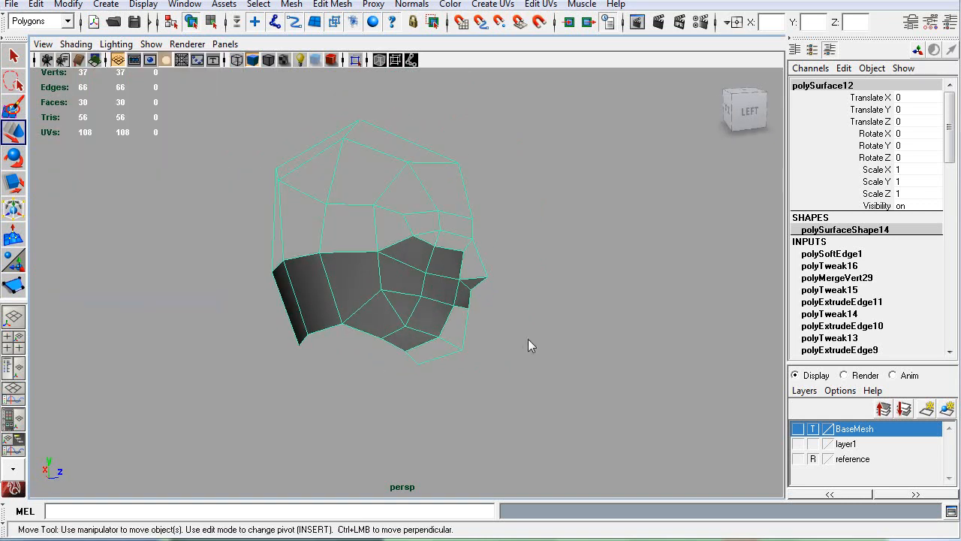
{"action": "left_click", "coordinate": [346, 355]}
{"action": "left_click_drag", "start_coordinate": [346, 356], "coordinate": [358, 292], "text": "alt"}
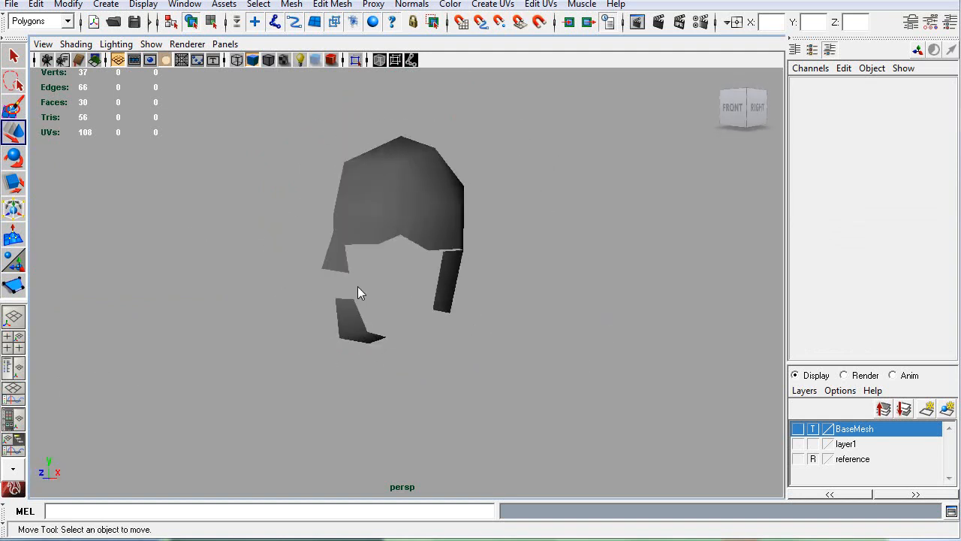
{"action": "left_click_drag", "start_coordinate": [271, 314], "coordinate": [400, 208], "text": "alt"}
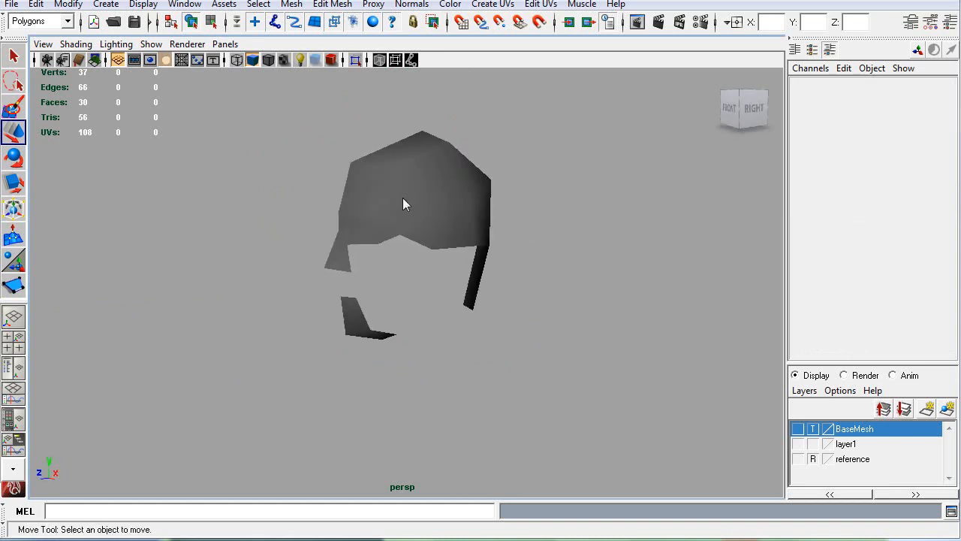
Step: Apply Set to Face to the half-head mesh's normals and conform them to one direction
{"action": "left_click", "coordinate": [459, 264]}
{"action": "right_click_drag", "start_coordinate": [255, 315], "coordinate": [378, 318], "text": "alt"}
{"action": "left_click_drag", "start_coordinate": [291, 303], "coordinate": [225, 297], "text": "alt"}
{"action": "right_click_drag", "start_coordinate": [462, 295], "coordinate": [351, 283], "text": "alt"}
{"action": "left_click_drag", "start_coordinate": [352, 290], "coordinate": [384, 280], "text": "alt"}
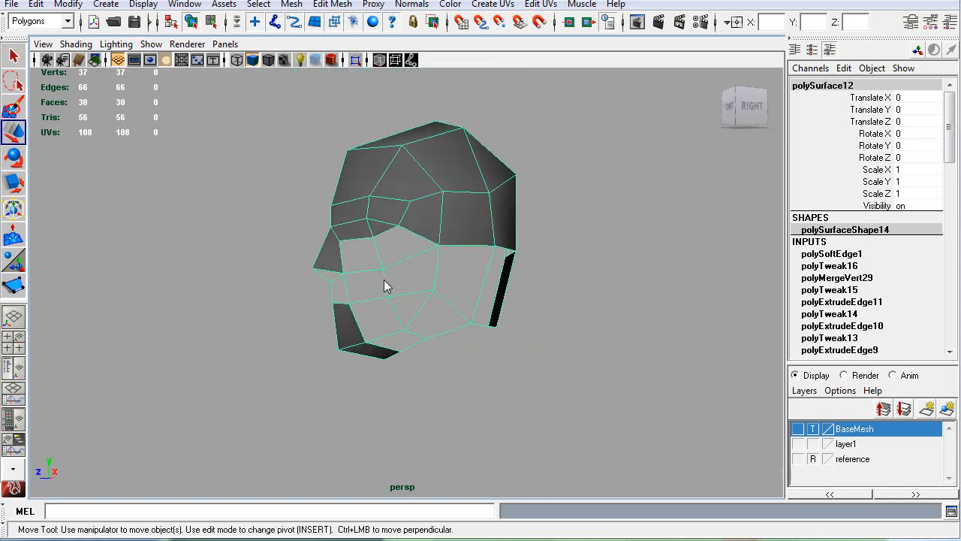
{"action": "left_click", "coordinate": [406, 7]}
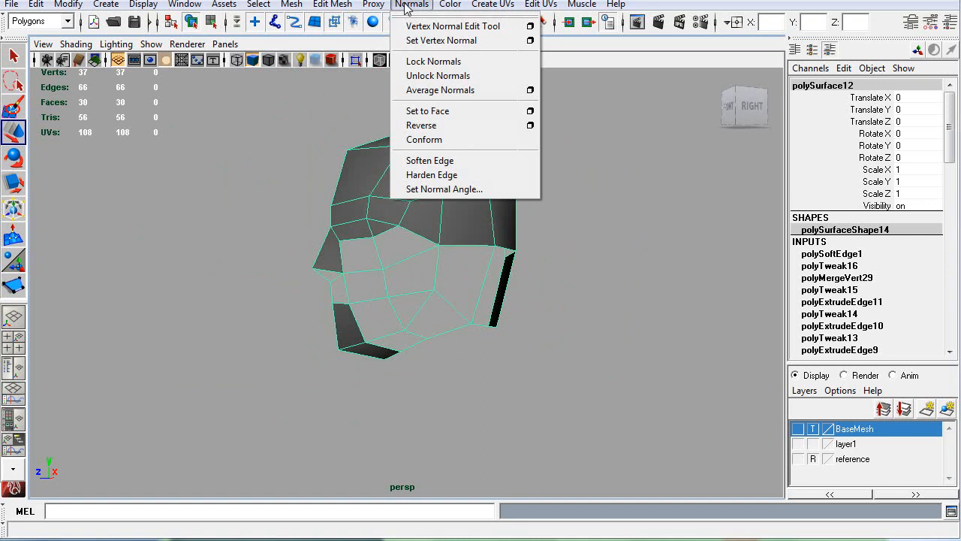
{"action": "left_click", "coordinate": [430, 111]}
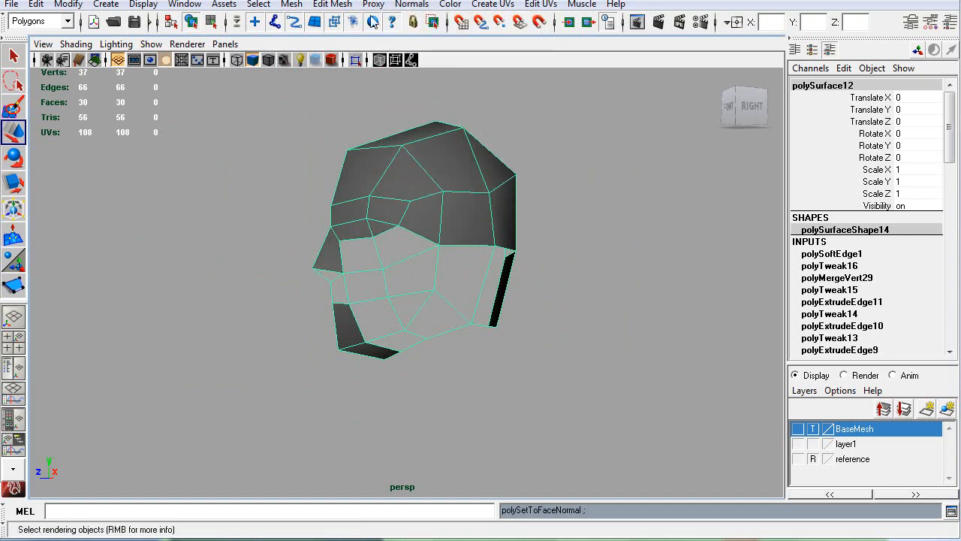
{"action": "left_click", "coordinate": [412, 5]}
{"action": "left_click", "coordinate": [434, 141]}
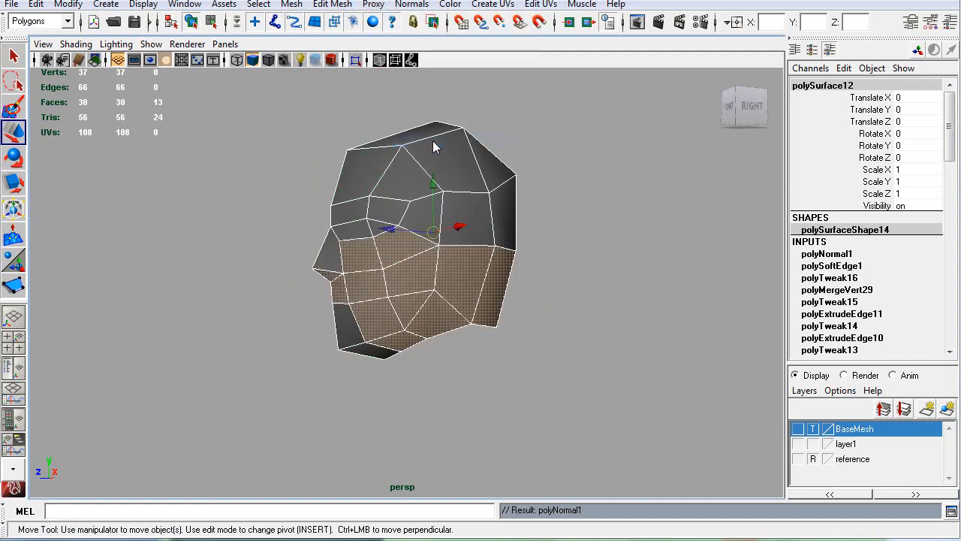
{"action": "left_click", "coordinate": [585, 216]}
{"action": "left_click", "coordinate": [494, 251]}
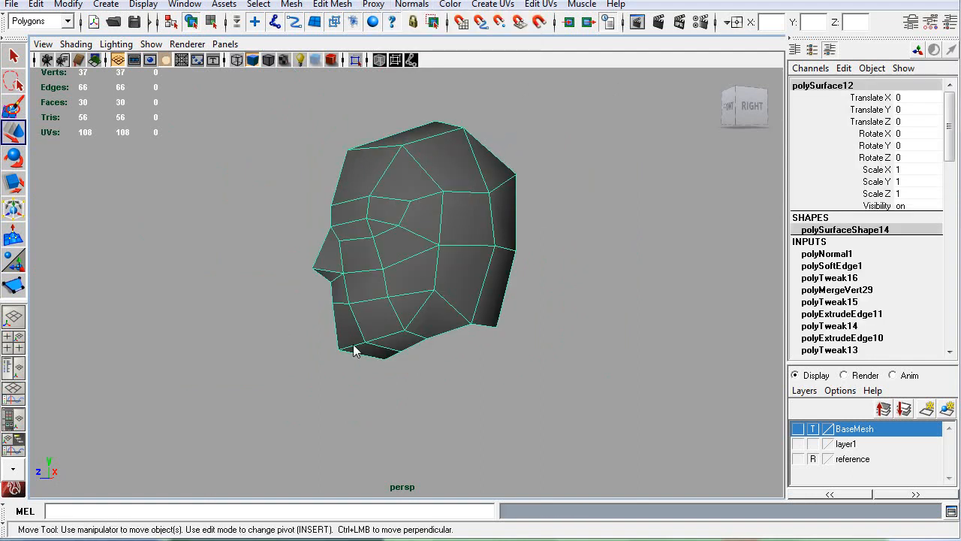
Step: Set the half-head mesh's normals to face again and soften its edges
{"action": "left_click", "coordinate": [411, 5]}
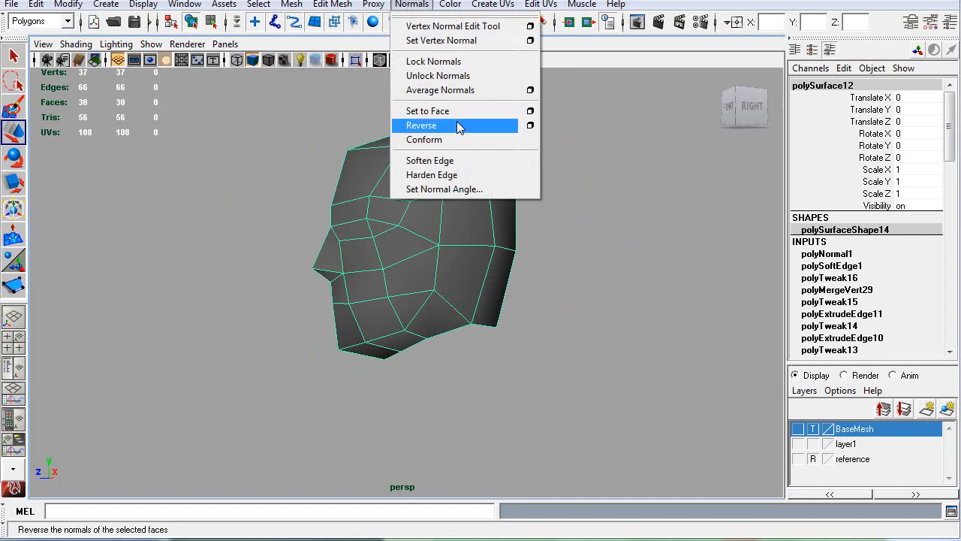
{"action": "left_click", "coordinate": [455, 113]}
{"action": "left_click", "coordinate": [649, 238]}
{"action": "left_click", "coordinate": [444, 208]}
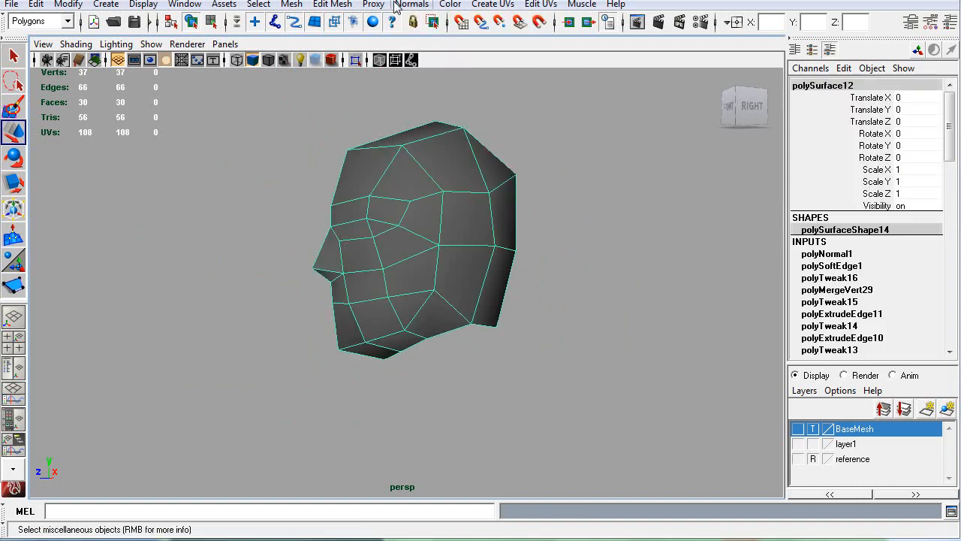
{"action": "left_click", "coordinate": [414, 5]}
{"action": "left_click", "coordinate": [463, 161]}
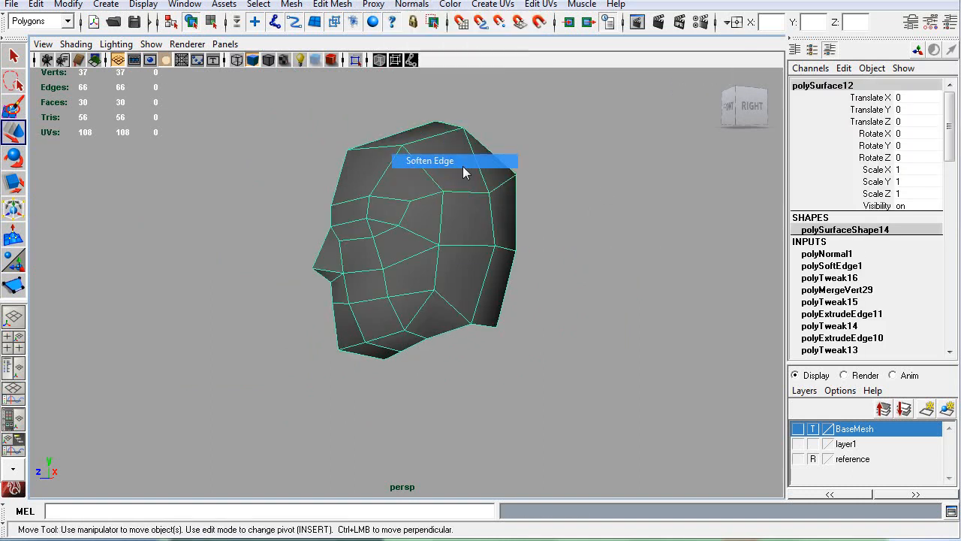
{"action": "left_click", "coordinate": [582, 232]}
{"action": "left_click", "coordinate": [410, 245]}
Step: Preview the half-head mesh smoothed, examine it from the front, and return it to the unsmoothed display
{"action": "key", "text": "3"}
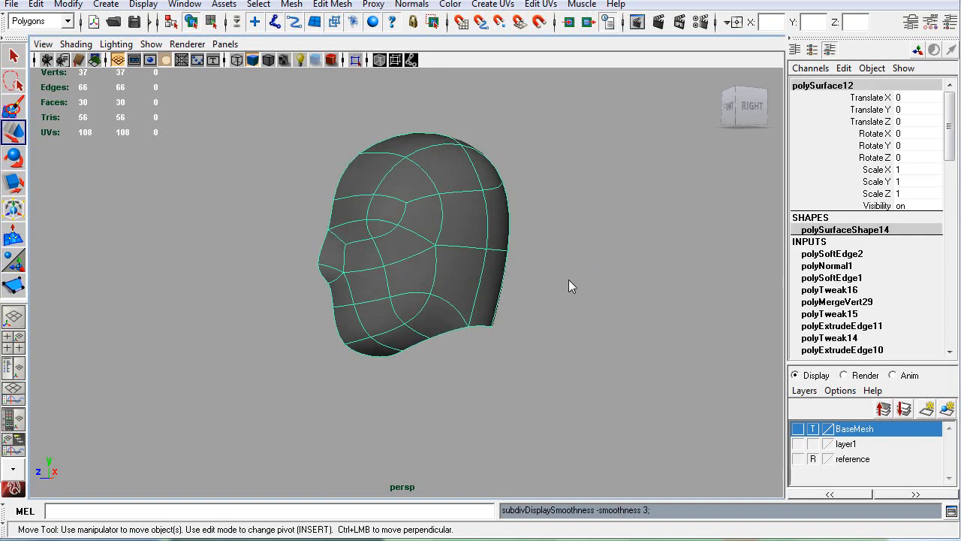
{"action": "left_click", "coordinate": [216, 290]}
{"action": "left_click_drag", "start_coordinate": [204, 274], "coordinate": [223, 287], "text": "alt"}
{"action": "left_click", "coordinate": [417, 304]}
{"action": "key", "text": "1"}
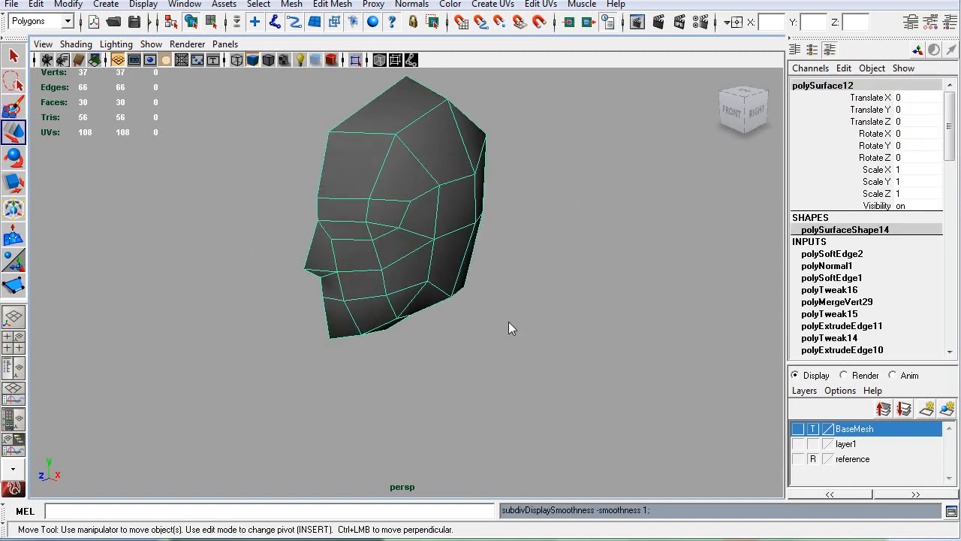
Step: Briefly show the BaseMesh layer to compare it with the head, hide it again and reselect the head mesh
{"action": "left_click", "coordinate": [508, 324]}
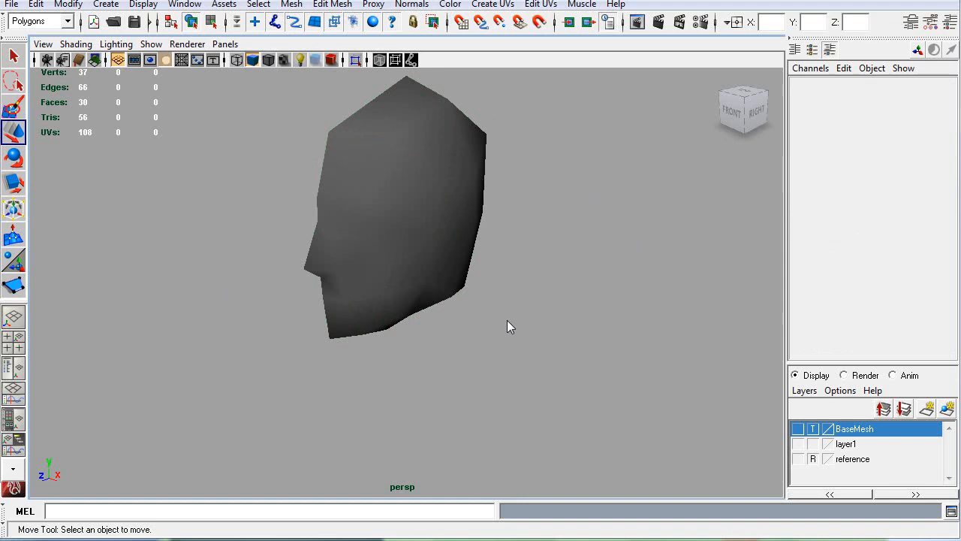
{"action": "left_click", "coordinate": [797, 428]}
{"action": "left_click", "coordinate": [797, 428]}
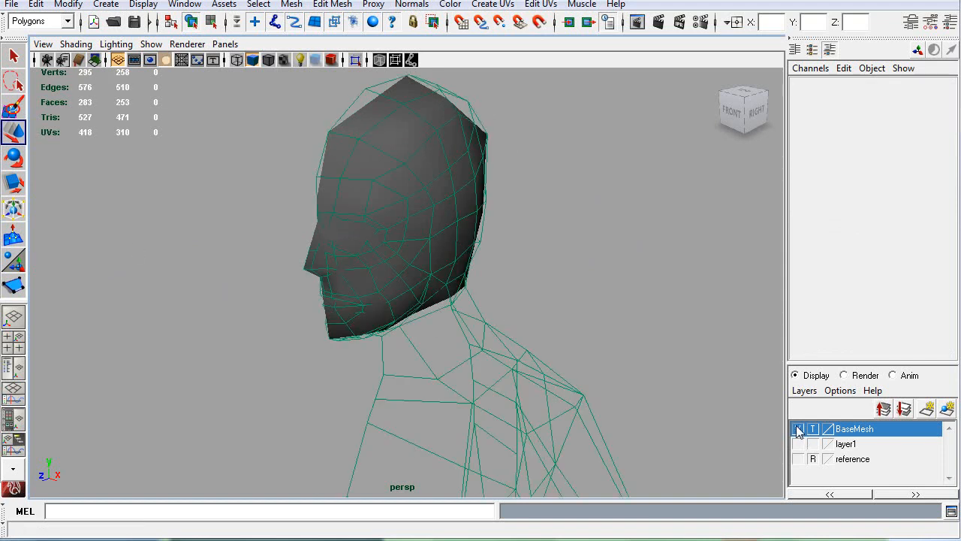
{"action": "left_click", "coordinate": [353, 185]}
{"action": "left_click_drag", "start_coordinate": [256, 224], "coordinate": [204, 203], "text": "alt"}
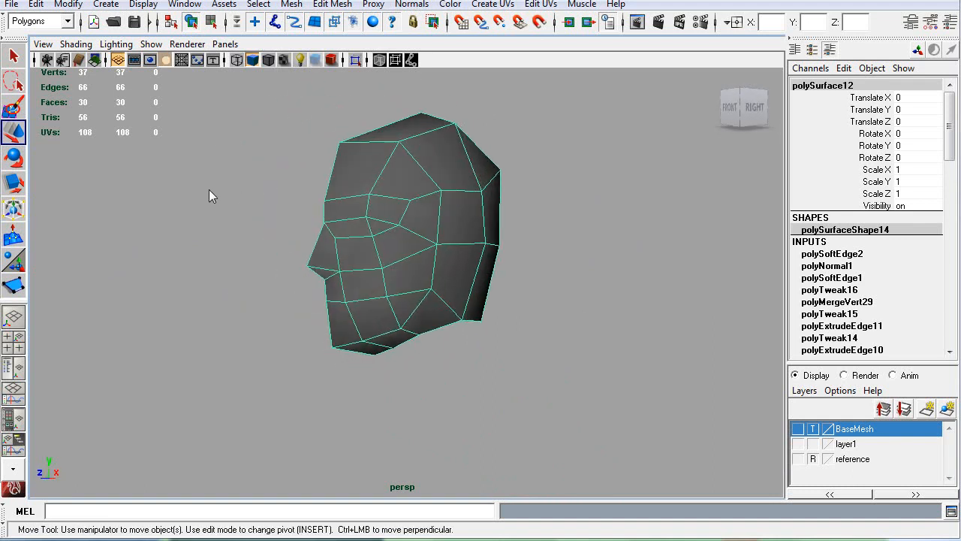
Step: Display the face normals on the half-head mesh and examine the directions they point
{"action": "scroll", "coordinate": [202, 197], "scroll_direction": "up", "scroll_amount": 8}
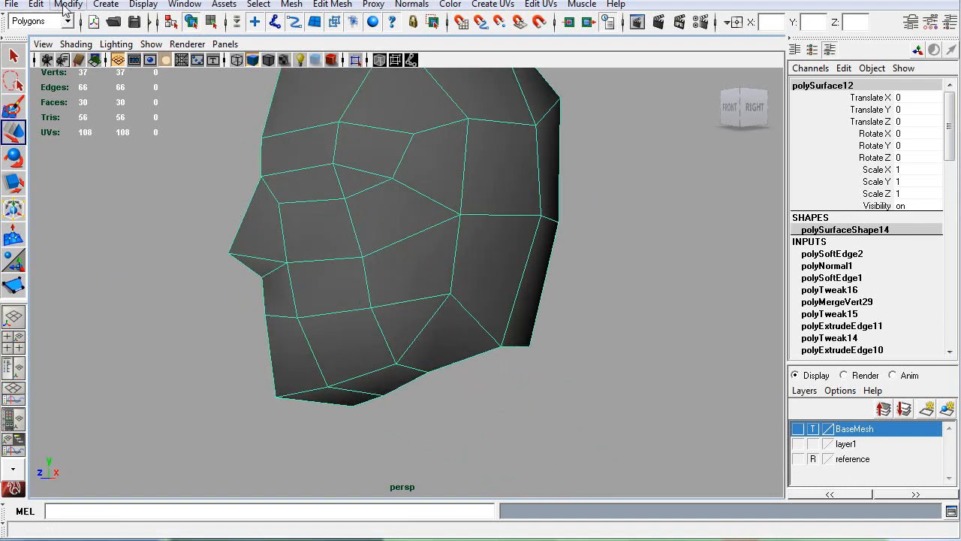
{"action": "left_click", "coordinate": [65, 5]}
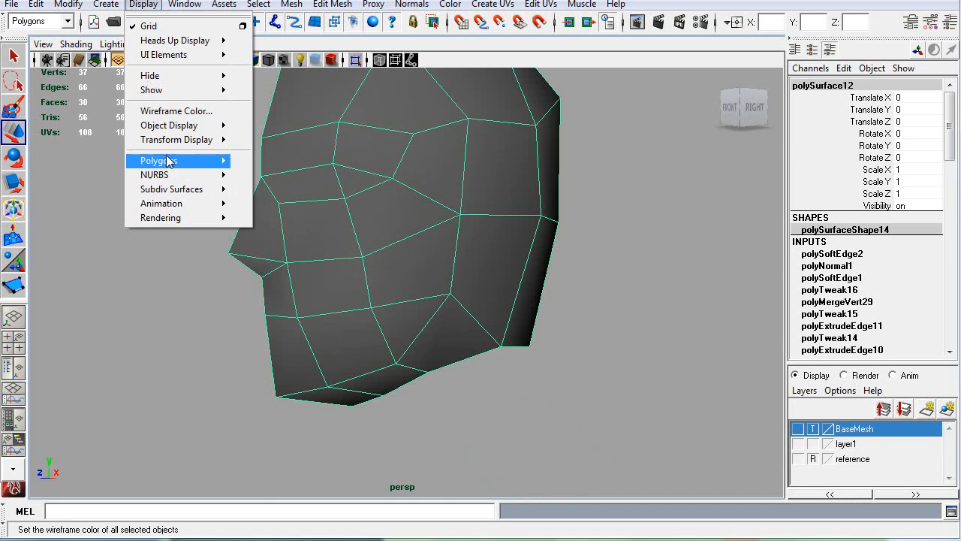
{"action": "mouse_move", "coordinate": [167, 161]}
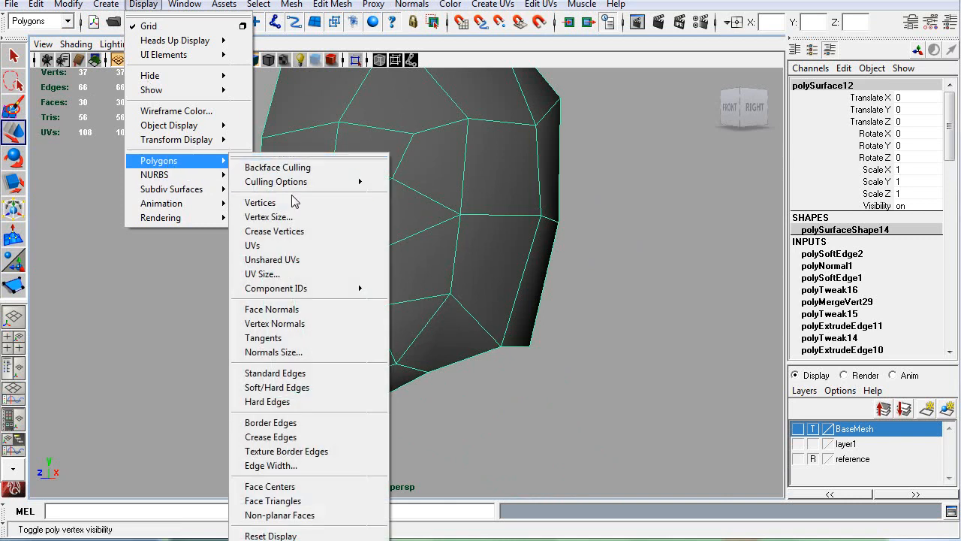
{"action": "left_click", "coordinate": [308, 317]}
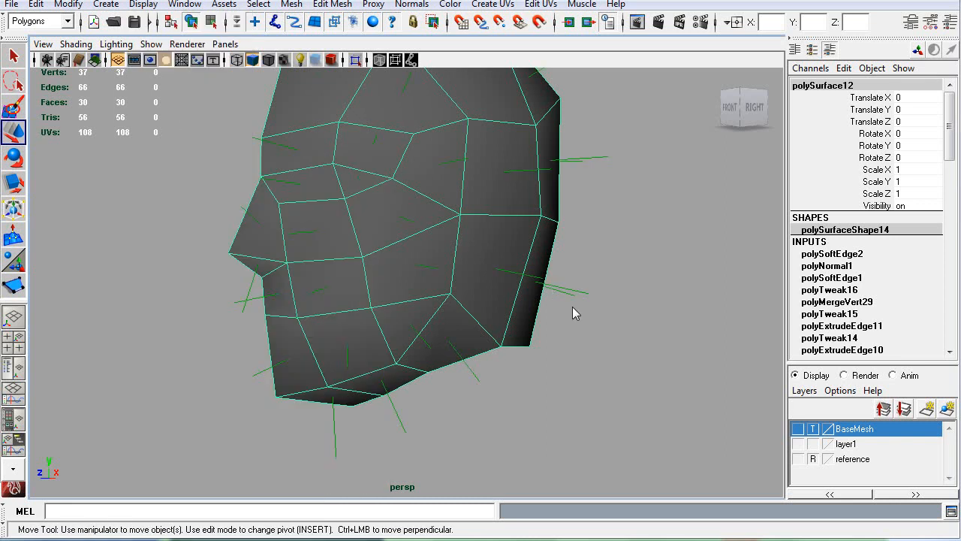
{"action": "left_click_drag", "start_coordinate": [570, 304], "coordinate": [392, 290], "text": "alt"}
{"action": "right_click_drag", "start_coordinate": [392, 290], "coordinate": [383, 289], "text": "alt"}
{"action": "left_click_drag", "start_coordinate": [383, 289], "coordinate": [336, 279], "text": "alt"}
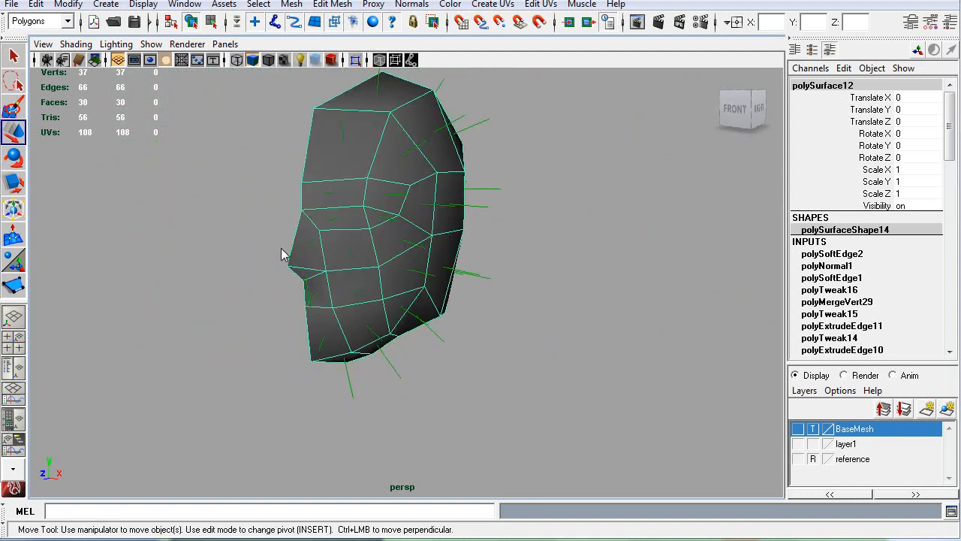
Step: Select the band of faces across the nose and cheek and reverse their normals
{"action": "left_click_drag", "start_coordinate": [425, 310], "coordinate": [280, 276]}
{"action": "right_click_drag", "start_coordinate": [381, 262], "coordinate": [382, 292]}
{"action": "left_click_drag", "start_coordinate": [275, 252], "coordinate": [427, 296]}
{"action": "left_click", "coordinate": [413, 6]}
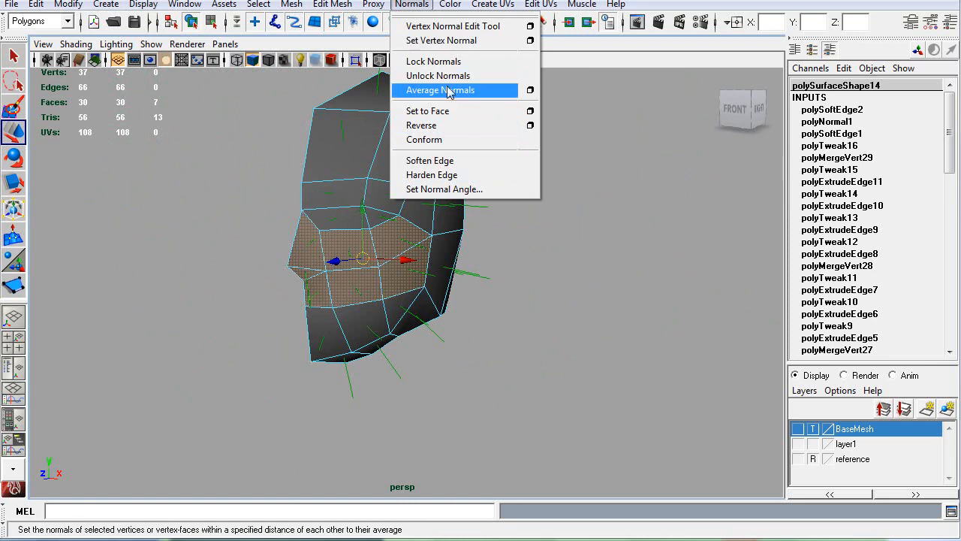
{"action": "left_click", "coordinate": [443, 126]}
{"action": "left_click", "coordinate": [187, 240]}
{"action": "mouse_move", "coordinate": [187, 240]}
{"action": "left_mouse_down", "text": "alt"}
{"action": "mouse_move", "coordinate": [388, 228]}
{"action": "mouse_move", "coordinate": [440, 240]}
{"action": "mouse_move", "coordinate": [253, 243]}
{"action": "mouse_move", "coordinate": [196, 231]}
{"action": "left_mouse_up", "text": "alt"}
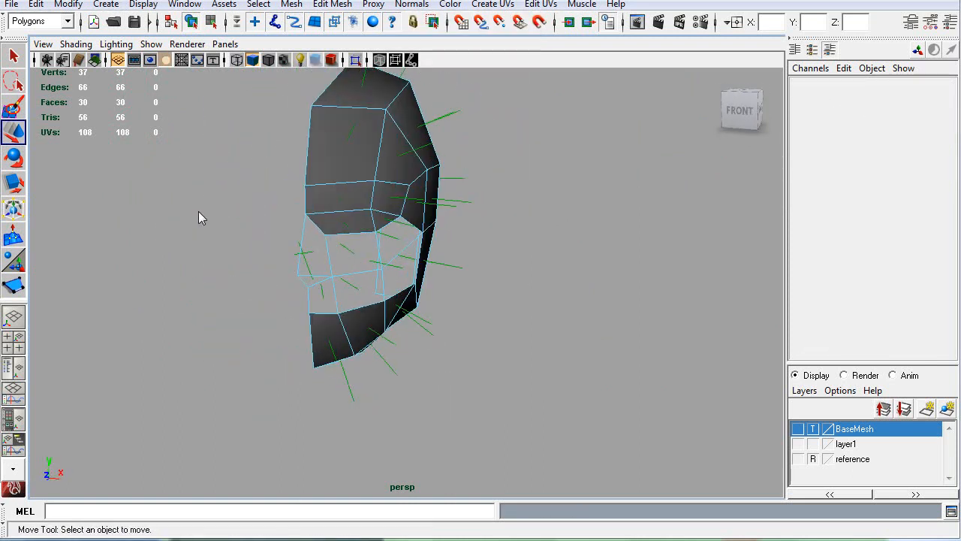
Step: Turn off backface culling and examine the shading of the reversed faces on the head
{"action": "left_click", "coordinate": [76, 44]}
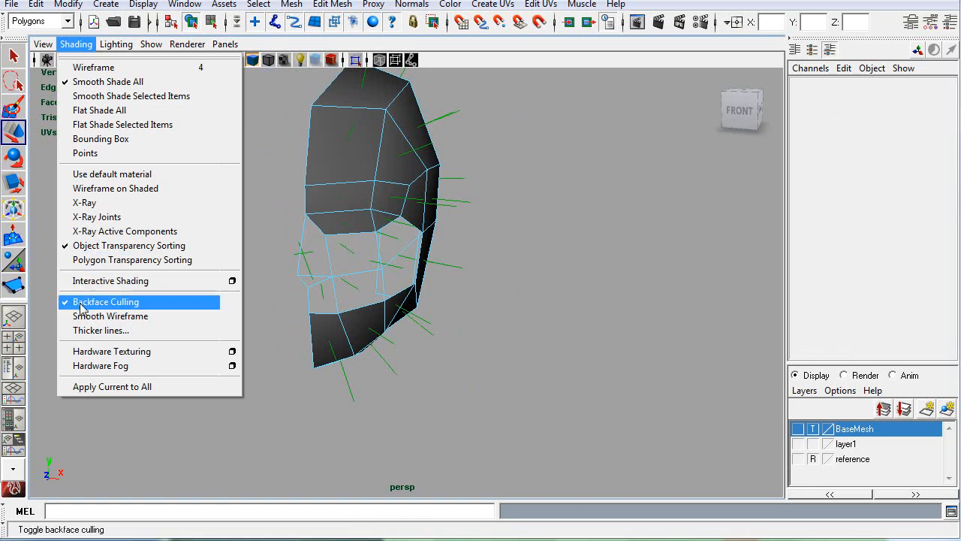
{"action": "left_click", "coordinate": [110, 302]}
{"action": "right_click_drag", "start_coordinate": [373, 175], "coordinate": [412, 159]}
{"action": "left_click_drag", "start_coordinate": [573, 252], "coordinate": [390, 241], "text": "alt"}
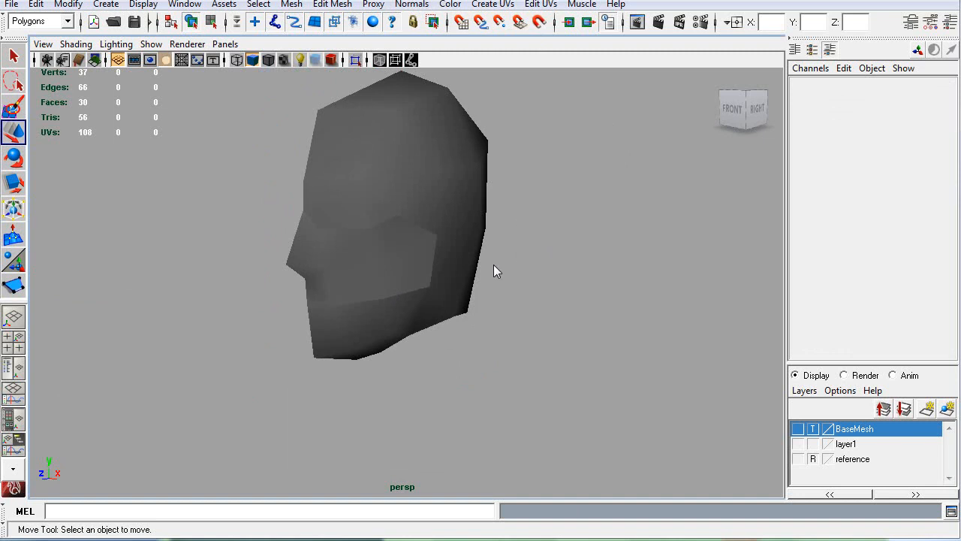
Step: Set the viewport lighting to Use No Lights, reselect the head mesh and examine its face normals from both sides
{"action": "left_click", "coordinate": [143, 44]}
{"action": "mouse_move", "coordinate": [116, 43]}
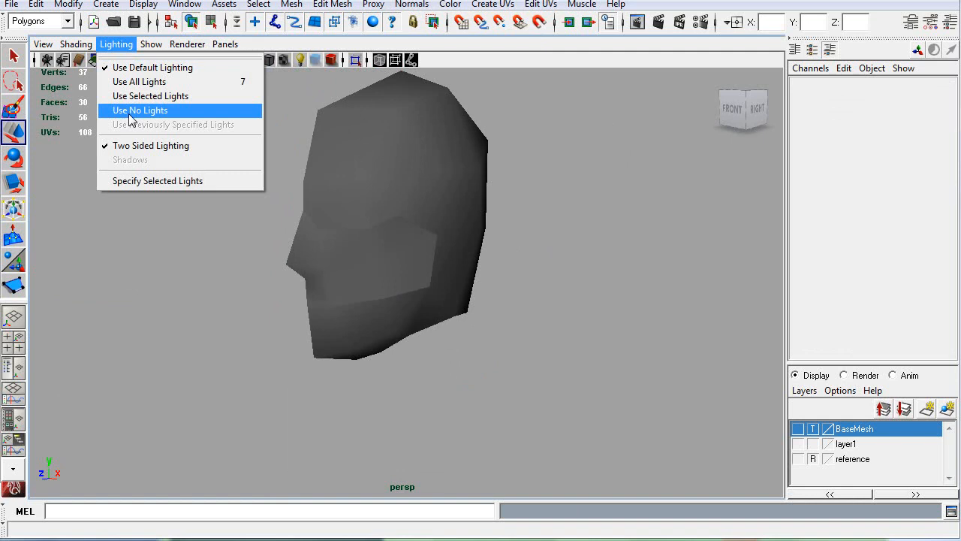
{"action": "left_click", "coordinate": [140, 110]}
{"action": "left_click", "coordinate": [346, 200]}
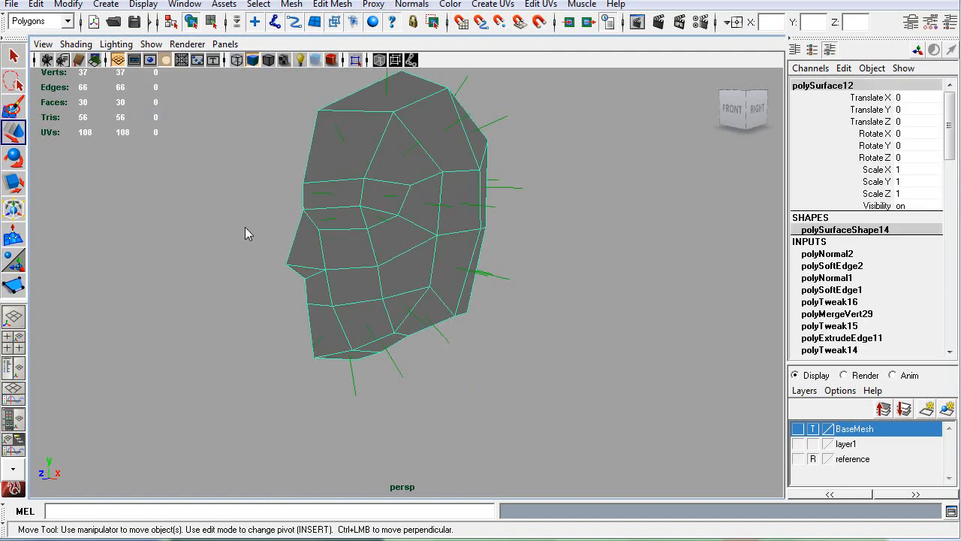
{"action": "left_click_drag", "start_coordinate": [230, 217], "coordinate": [247, 244], "text": "alt"}
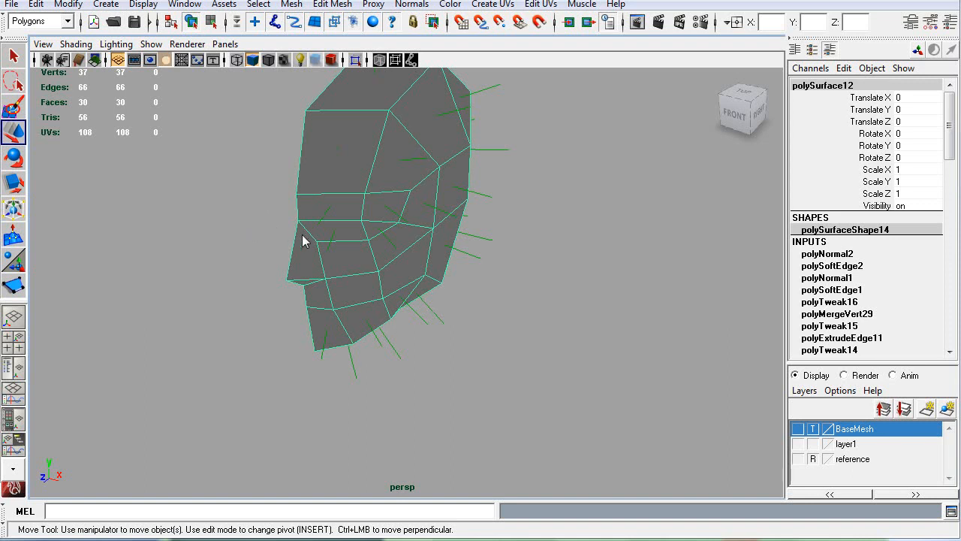
{"action": "left_click_drag", "start_coordinate": [261, 233], "coordinate": [389, 237], "text": "alt"}
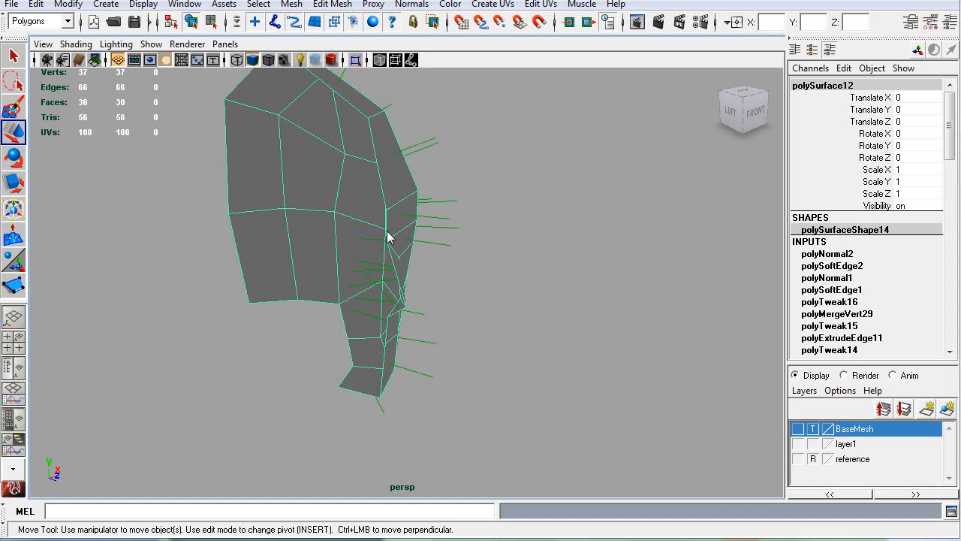
{"action": "left_click_drag", "start_coordinate": [409, 253], "coordinate": [484, 277], "text": "alt"}
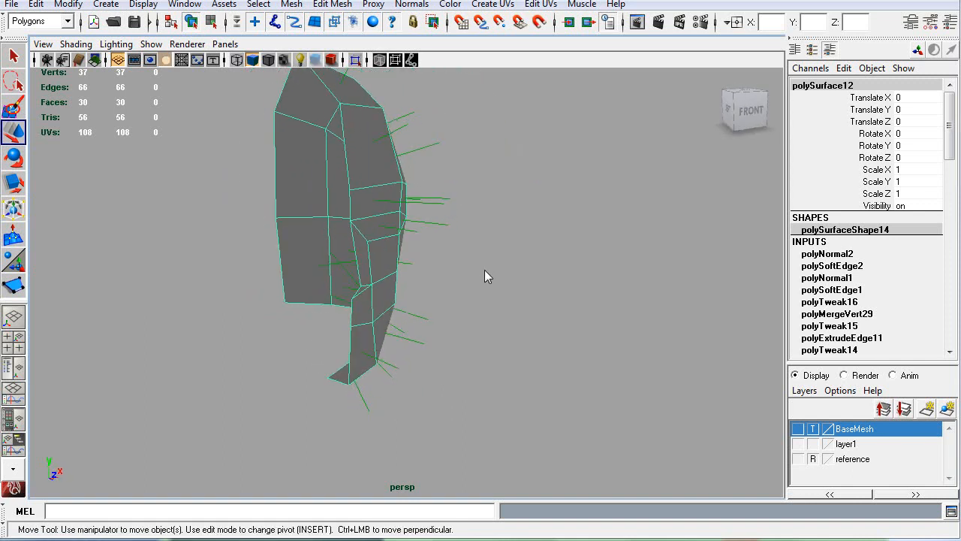
{"action": "left_click_drag", "start_coordinate": [275, 232], "coordinate": [456, 235], "text": "alt"}
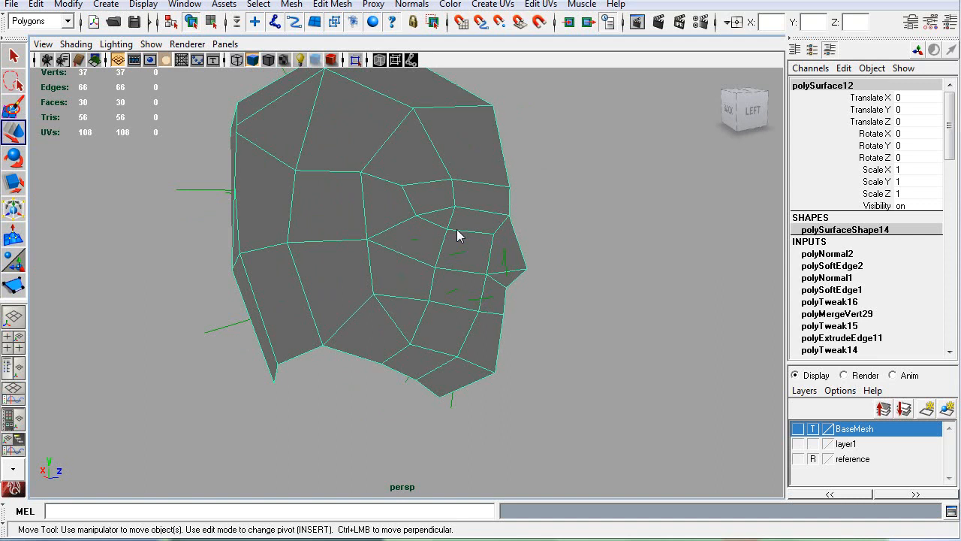
{"action": "left_click_drag", "start_coordinate": [557, 226], "coordinate": [361, 255], "text": "alt"}
Step: Turn backface culling back on and examine the reversed faces around the nose and cheek
{"action": "left_click", "coordinate": [43, 44]}
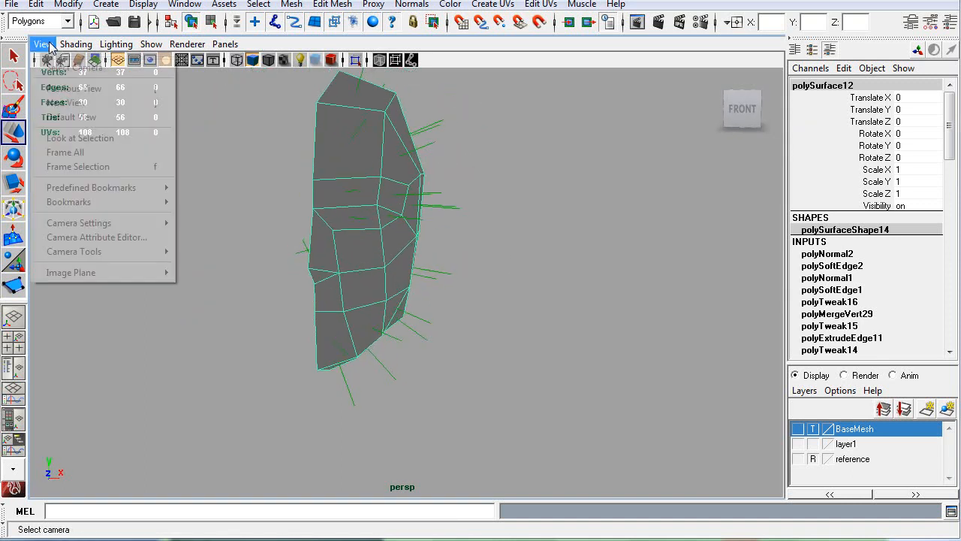
{"action": "mouse_move", "coordinate": [75, 44]}
{"action": "left_click", "coordinate": [101, 302]}
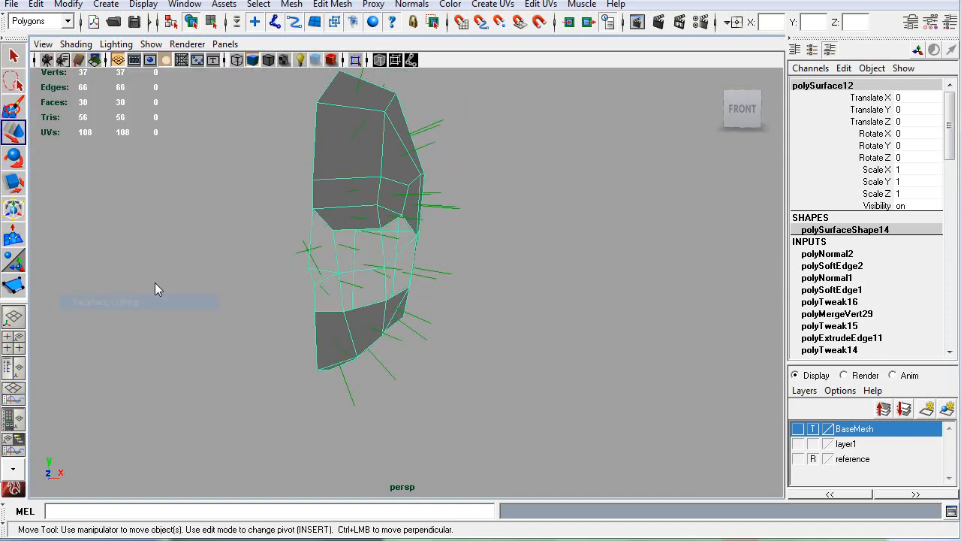
{"action": "left_click", "coordinate": [407, 267]}
{"action": "left_click_drag", "start_coordinate": [526, 267], "coordinate": [458, 259], "text": "alt"}
{"action": "left_click", "coordinate": [408, 135]}
{"action": "left_click_drag", "start_coordinate": [526, 255], "coordinate": [508, 268], "text": "alt"}
{"action": "left_click_drag", "start_coordinate": [275, 255], "coordinate": [294, 223], "text": "alt"}
{"action": "left_click_drag", "start_coordinate": [549, 242], "coordinate": [495, 247], "text": "alt"}
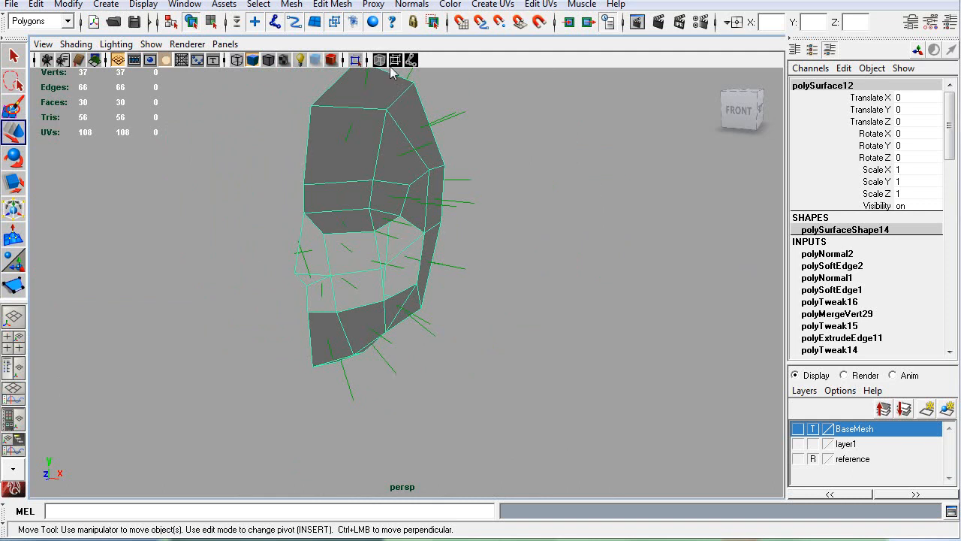
Step: Open the mesh Cleanup options, review the tessellation and geometry-removal settings, and close them without applying
{"action": "left_click", "coordinate": [300, 4]}
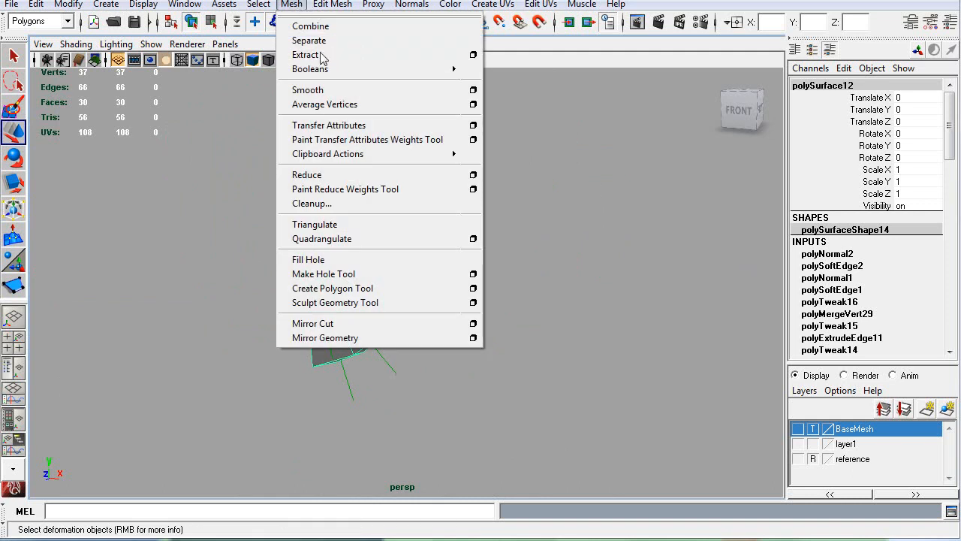
{"action": "left_click", "coordinate": [368, 204]}
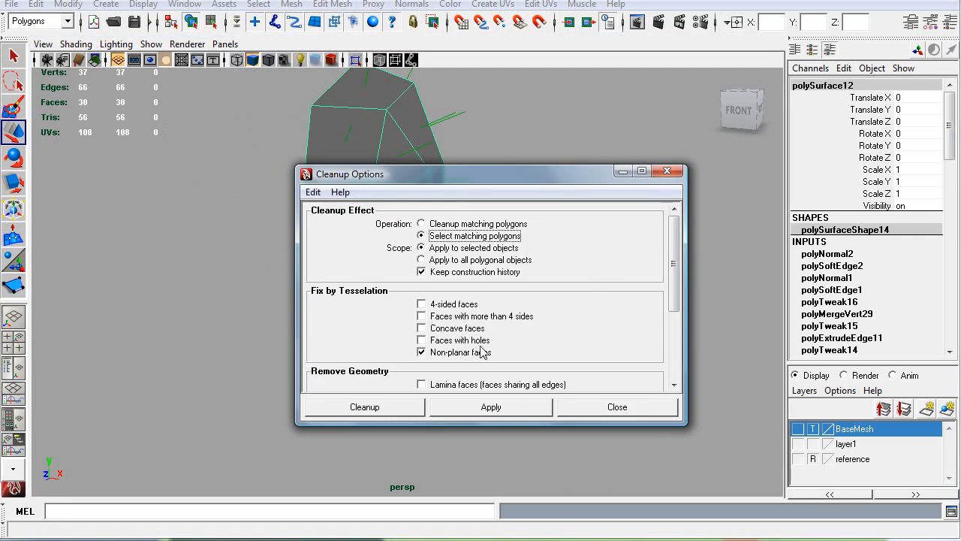
{"action": "left_click_drag", "start_coordinate": [440, 182], "coordinate": [562, 175]}
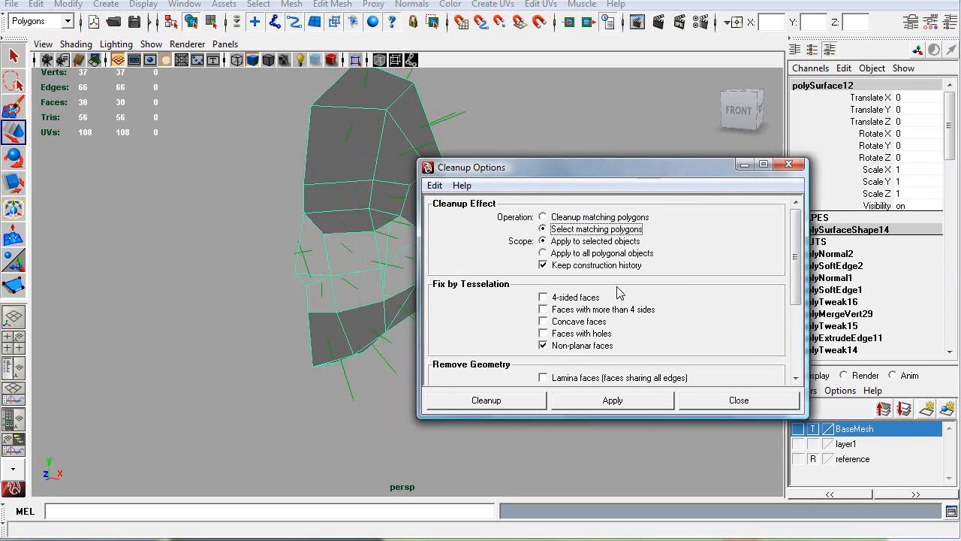
{"action": "scroll", "coordinate": [797, 272], "scroll_direction": "down", "scroll_amount": 5}
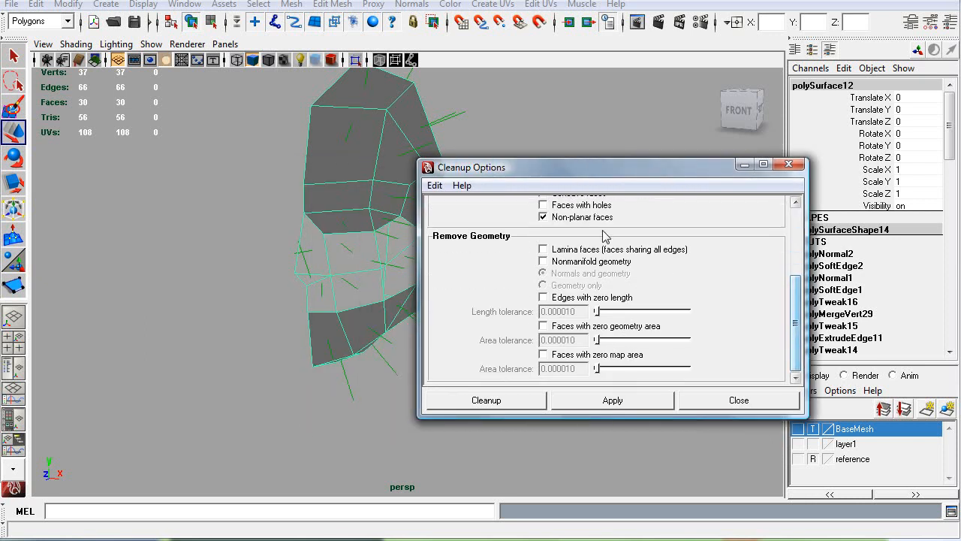
{"action": "left_click", "coordinate": [759, 403]}
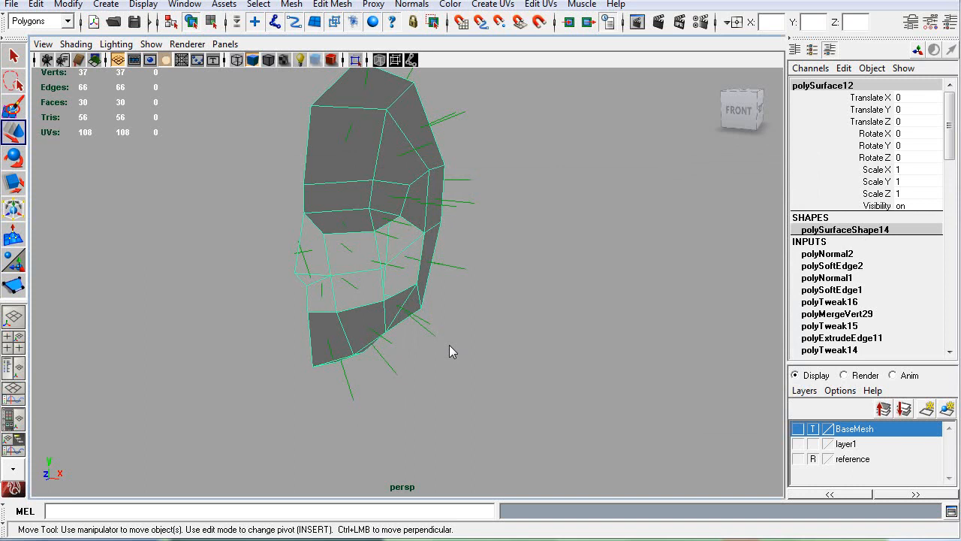
Step: Select the reversed band of faces across the nose and cheek and reverse their normals
{"action": "right_click_drag", "start_coordinate": [449, 352], "coordinate": [409, 282], "text": "alt"}
{"action": "key", "text": "f"}
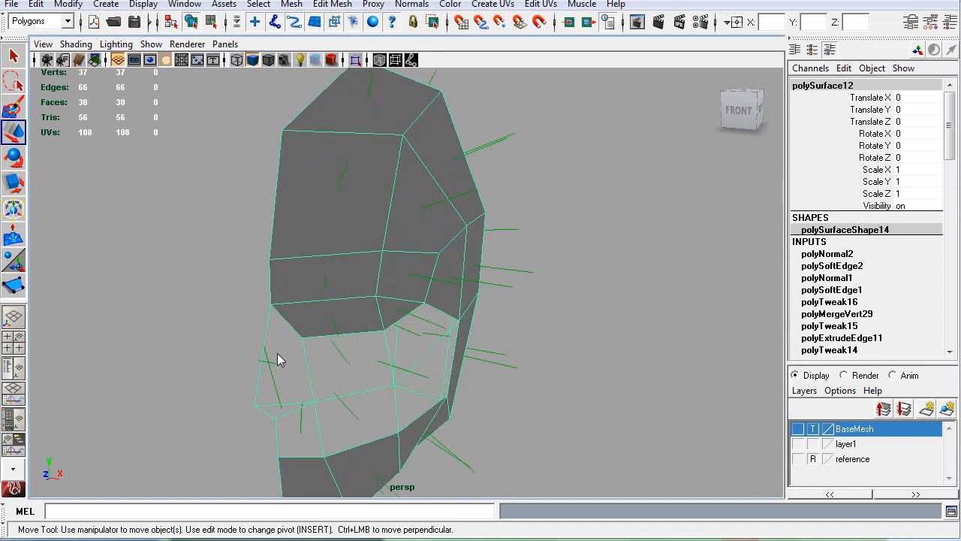
{"action": "left_click_drag", "start_coordinate": [276, 357], "coordinate": [384, 332], "text": "alt"}
{"action": "left_click_drag", "start_coordinate": [297, 353], "coordinate": [641, 337], "text": "alt"}
{"action": "right_click_drag", "start_coordinate": [538, 367], "coordinate": [533, 393]}
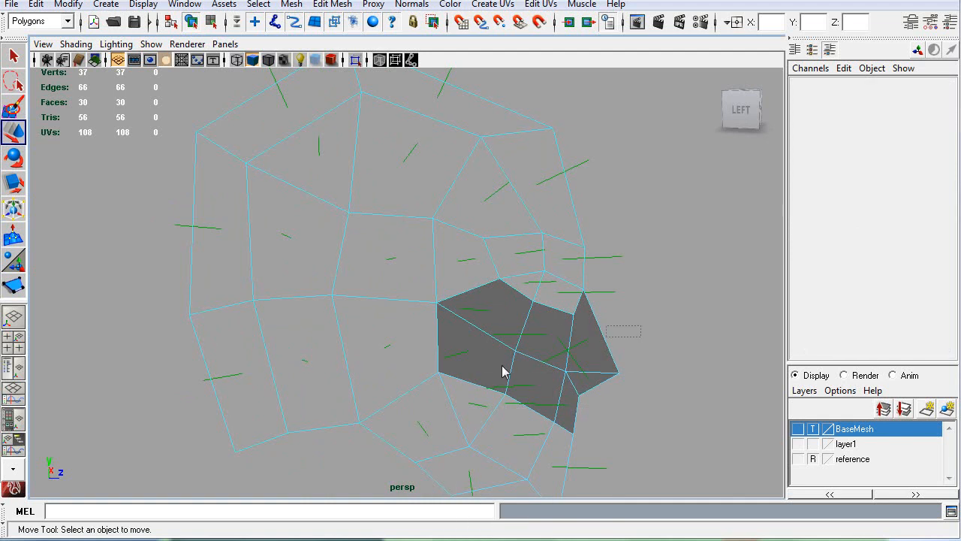
{"action": "left_click_drag", "start_coordinate": [495, 383], "coordinate": [625, 348]}
{"action": "left_click_drag", "start_coordinate": [625, 347], "coordinate": [449, 331], "text": "alt"}
{"action": "middle_click_drag", "start_coordinate": [449, 332], "coordinate": [536, 296], "text": "alt"}
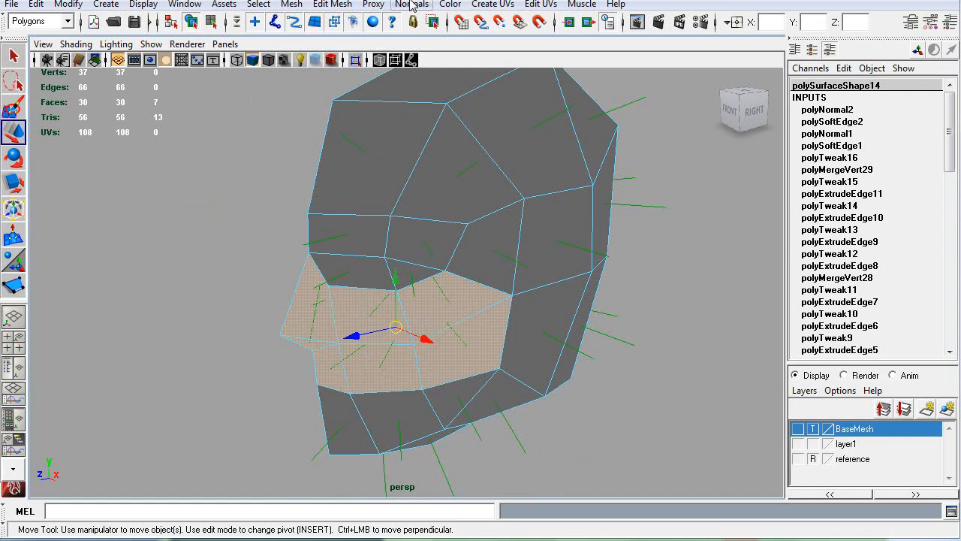
{"action": "left_click", "coordinate": [411, 4]}
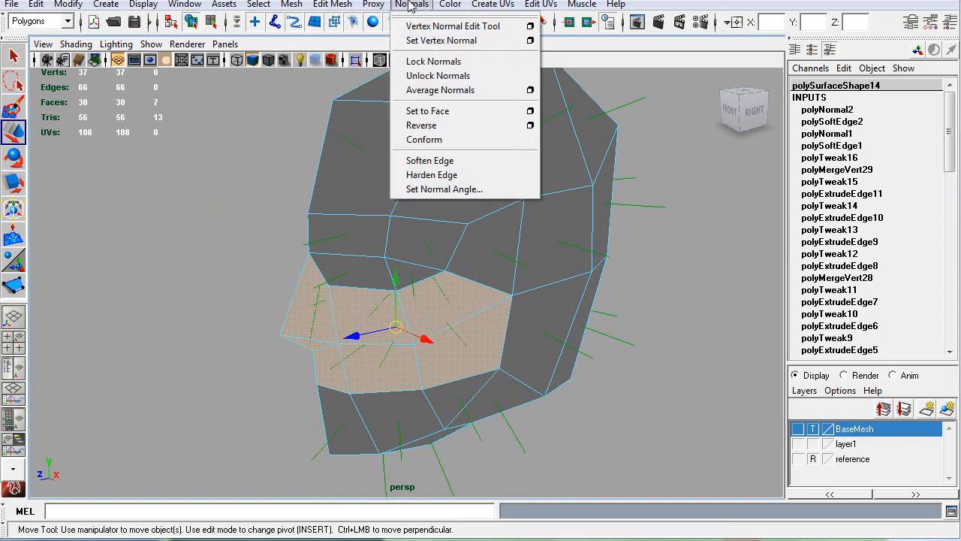
{"action": "left_click", "coordinate": [413, 125]}
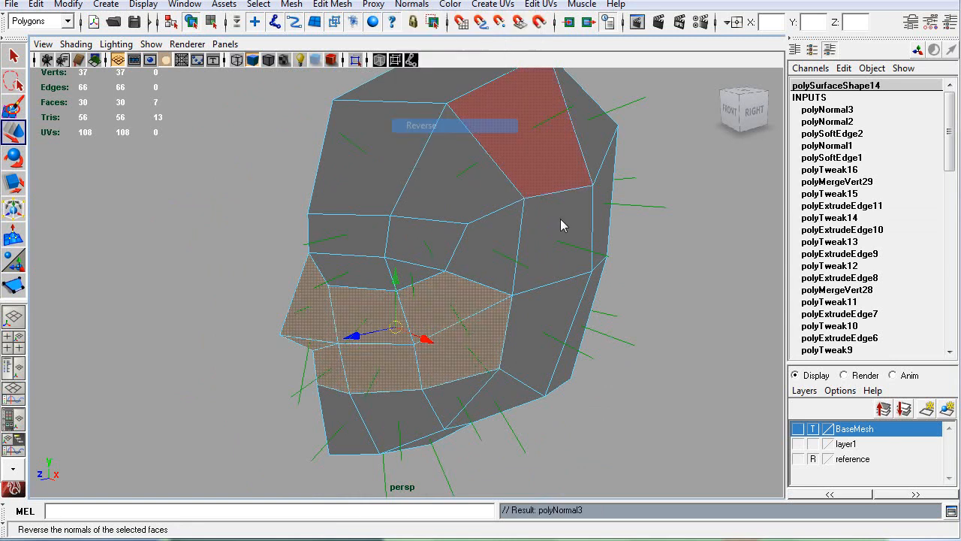
Step: Inspect the corrected faces from several sides and set the viewport lighting to Use Default Lighting
{"action": "scroll", "coordinate": [523, 313], "scroll_direction": "down", "scroll_amount": 3}
{"action": "left_click", "coordinate": [172, 322]}
{"action": "left_click_drag", "start_coordinate": [172, 322], "coordinate": [274, 273], "text": "alt"}
{"action": "right_click_drag", "start_coordinate": [418, 237], "coordinate": [459, 205]}
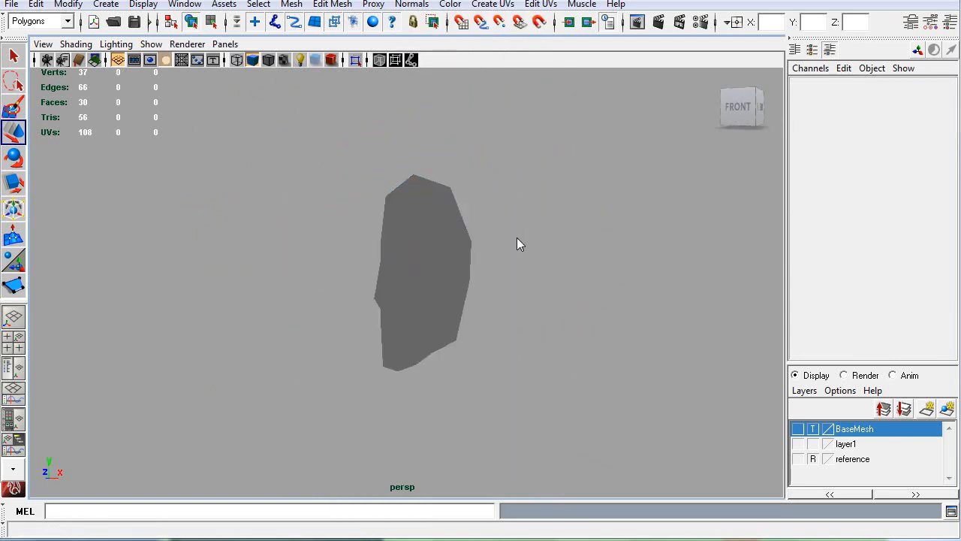
{"action": "left_click_drag", "start_coordinate": [567, 271], "coordinate": [440, 272], "text": "alt"}
{"action": "left_click", "coordinate": [440, 273]}
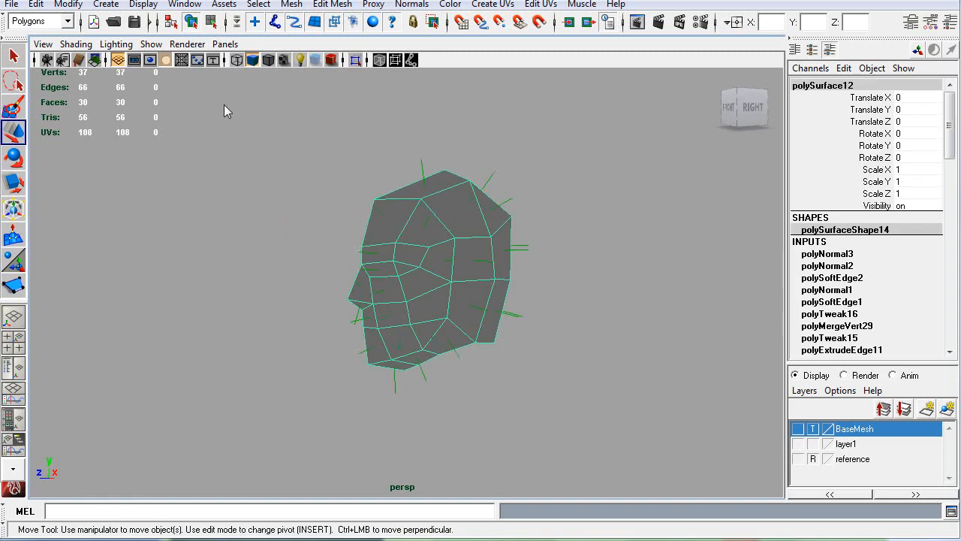
{"action": "left_click", "coordinate": [117, 44]}
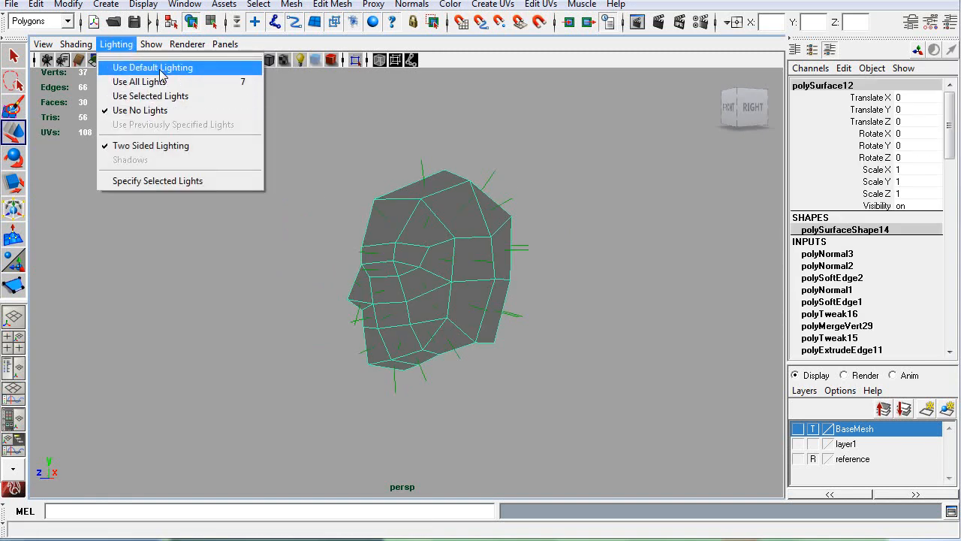
{"action": "left_click", "coordinate": [150, 67]}
{"action": "left_click", "coordinate": [340, 334]}
{"action": "left_click_drag", "start_coordinate": [382, 332], "coordinate": [427, 335], "text": "alt"}
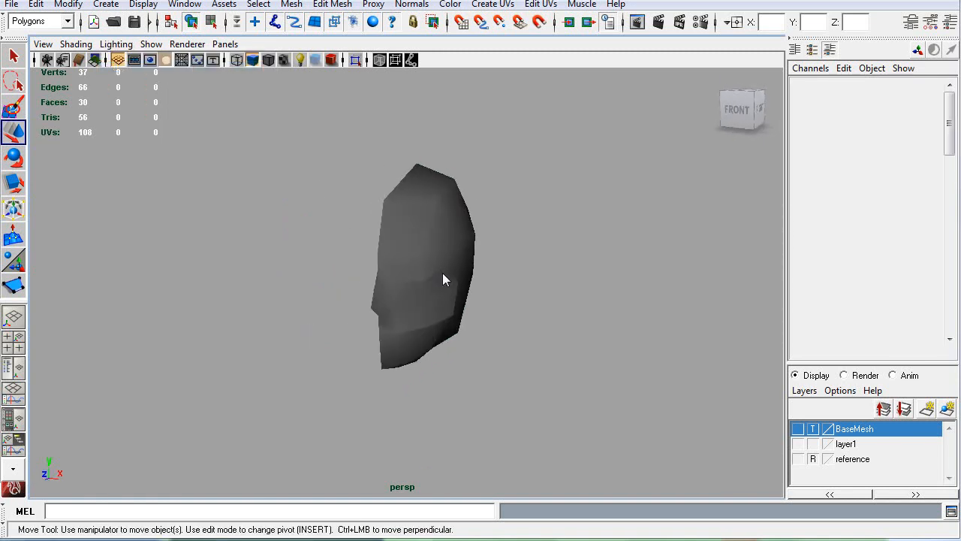
Step: Soften all edges of the half-head mesh and deselect it to check the shading
{"action": "left_click", "coordinate": [442, 274]}
{"action": "left_click", "coordinate": [411, 4]}
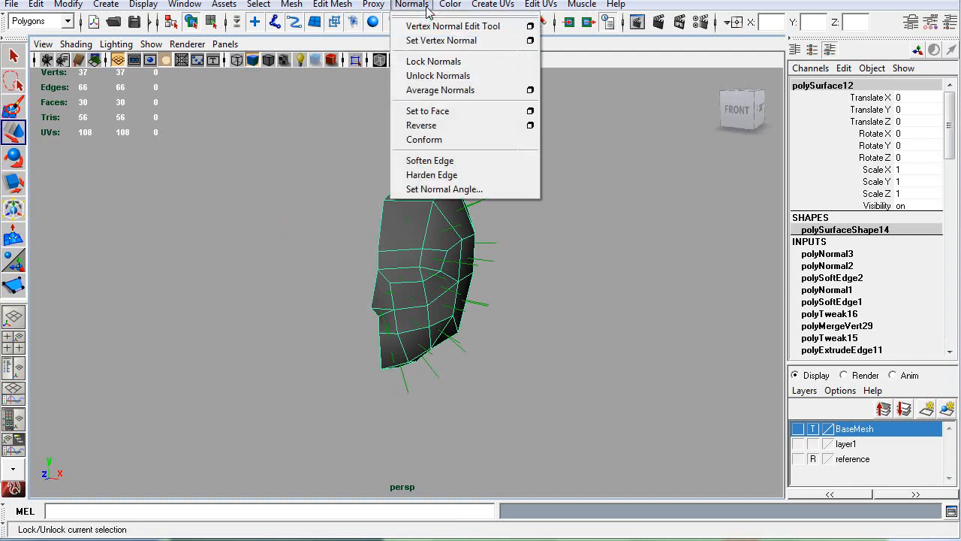
{"action": "left_click", "coordinate": [432, 161]}
{"action": "left_click", "coordinate": [564, 380]}
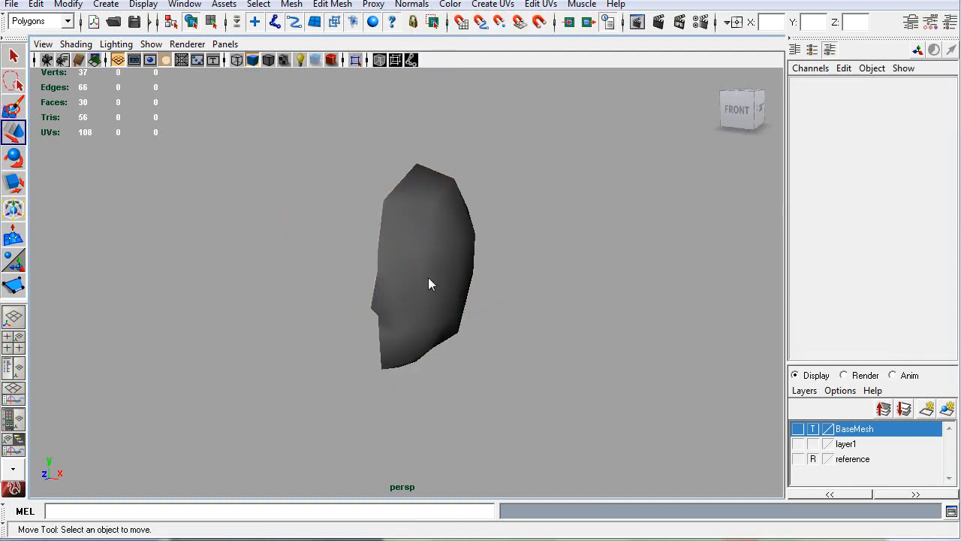
Step: Set the viewport lighting to Use No Lights and examine the head's face normals from the front and side
{"action": "left_click", "coordinate": [123, 46]}
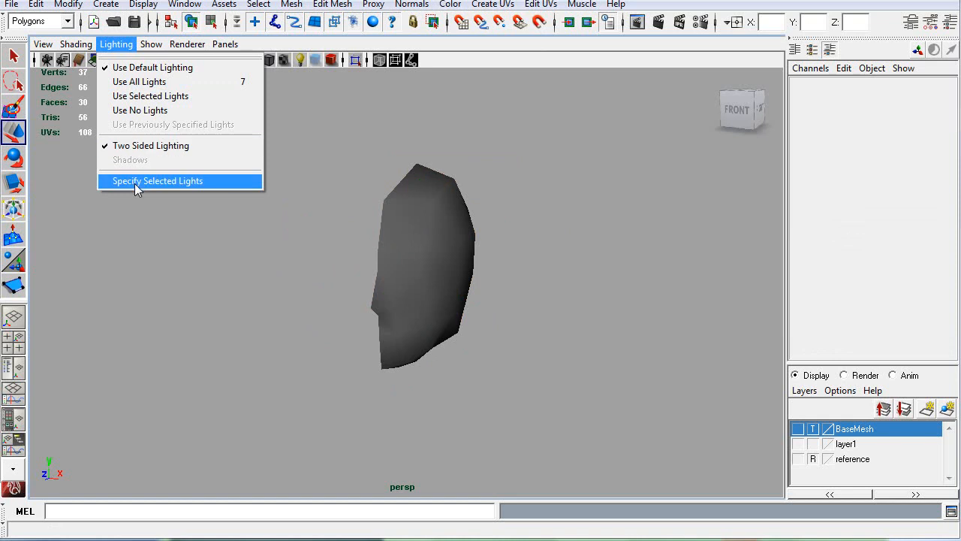
{"action": "left_click", "coordinate": [135, 110]}
{"action": "left_click", "coordinate": [433, 261]}
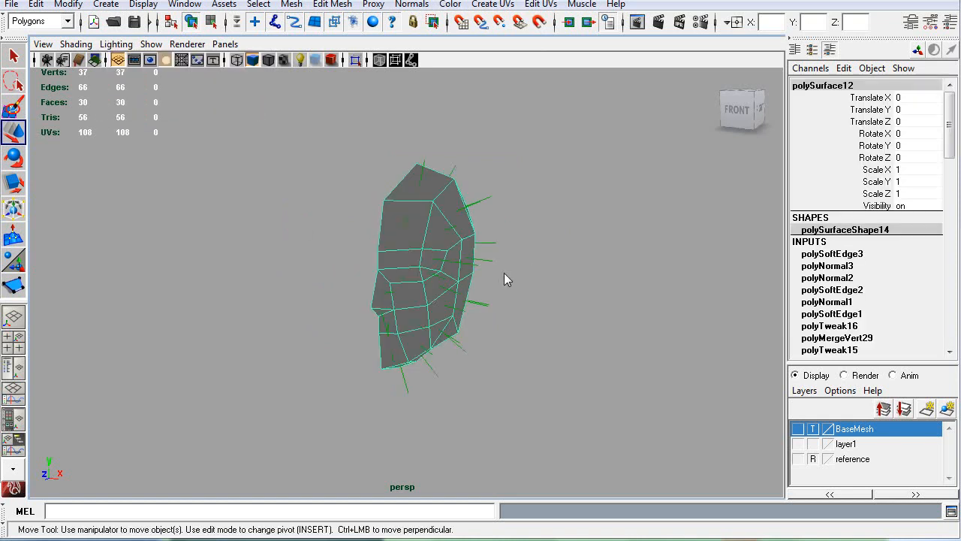
{"action": "left_click_drag", "start_coordinate": [575, 284], "coordinate": [617, 290], "text": "alt"}
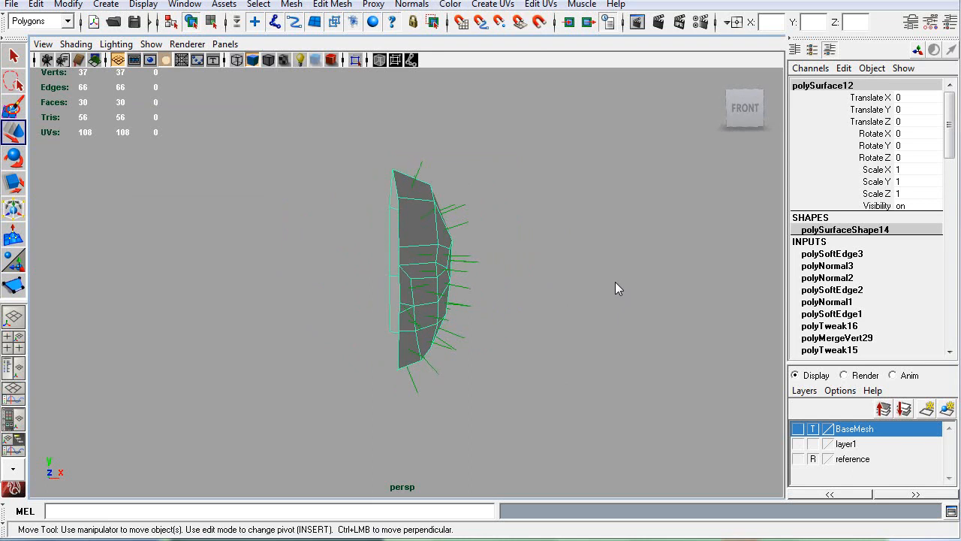
{"action": "left_click_drag", "start_coordinate": [313, 299], "coordinate": [220, 322], "text": "alt"}
{"action": "left_click_drag", "start_coordinate": [359, 297], "coordinate": [382, 180], "text": "alt"}
{"action": "left_click", "coordinate": [264, 288]}
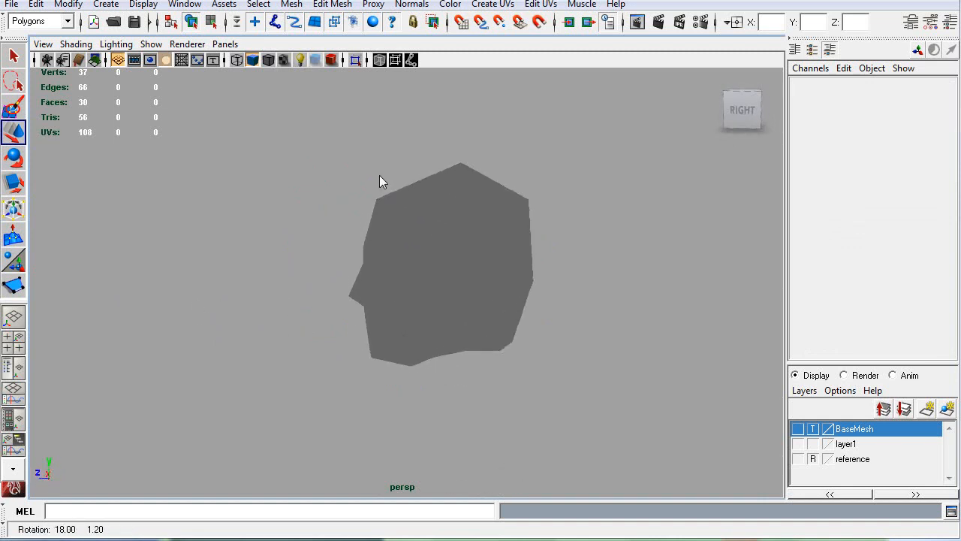
Step: Duplicate the half head as a mirrored instance with Scale X -1 and view both halves together
{"action": "left_click", "coordinate": [438, 232]}
{"action": "key", "text": "ctrl+shift+d"}
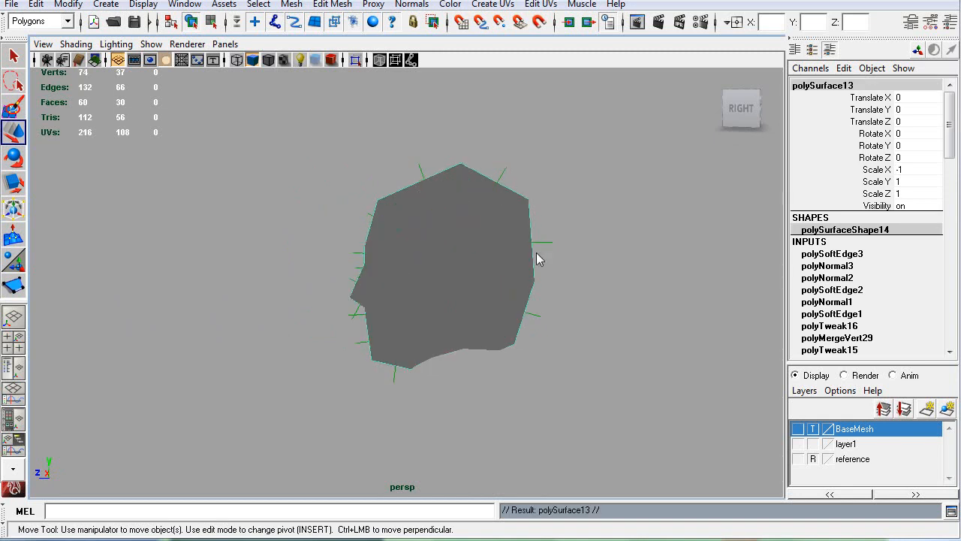
{"action": "left_click", "coordinate": [593, 268]}
{"action": "left_click_drag", "start_coordinate": [258, 339], "coordinate": [432, 339], "text": "alt"}
{"action": "left_click_drag", "start_coordinate": [421, 389], "coordinate": [221, 363], "text": "alt"}
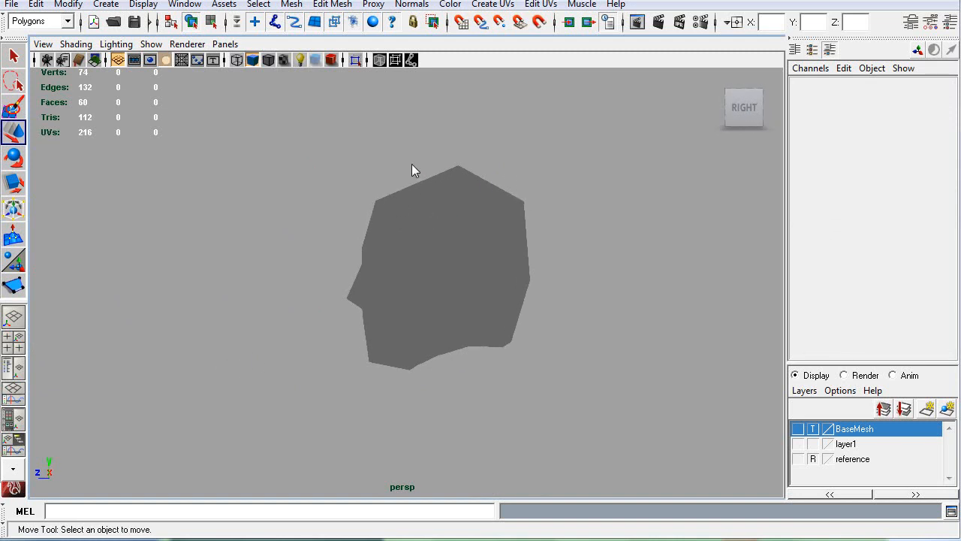
Step: Check both head halves in wireframe, return to shaded display and select the original half
{"action": "key", "text": "4"}
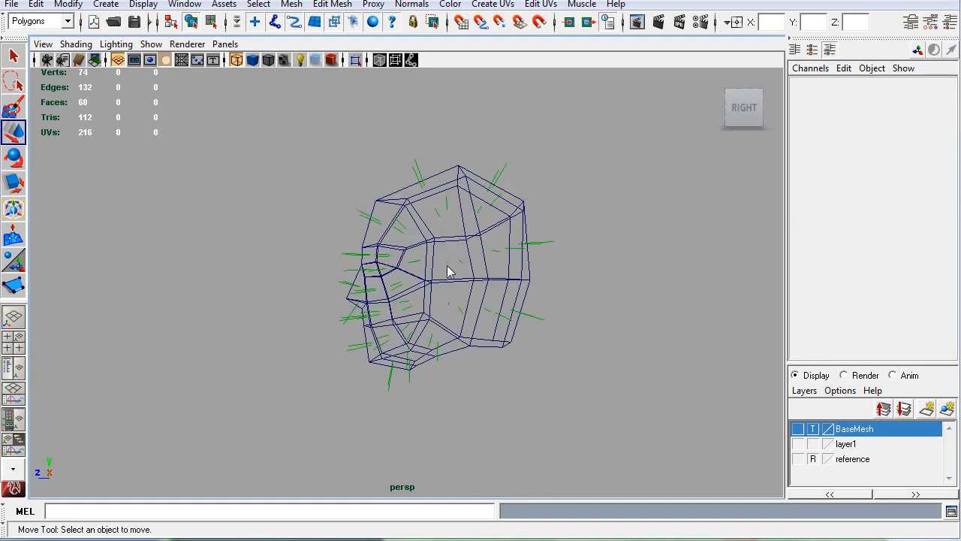
{"action": "key", "text": "5"}
{"action": "left_click", "coordinate": [393, 322]}
{"action": "left_click_drag", "start_coordinate": [393, 322], "coordinate": [361, 307], "text": "alt"}
Step: Turn off the face normals display on the head mesh and reselect the original half
{"action": "left_click", "coordinate": [141, 5]}
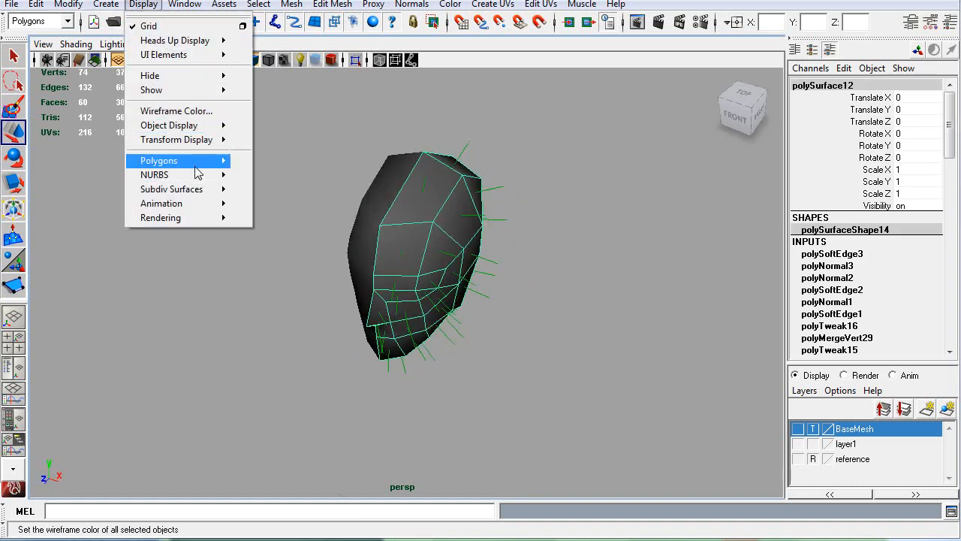
{"action": "mouse_move", "coordinate": [222, 160]}
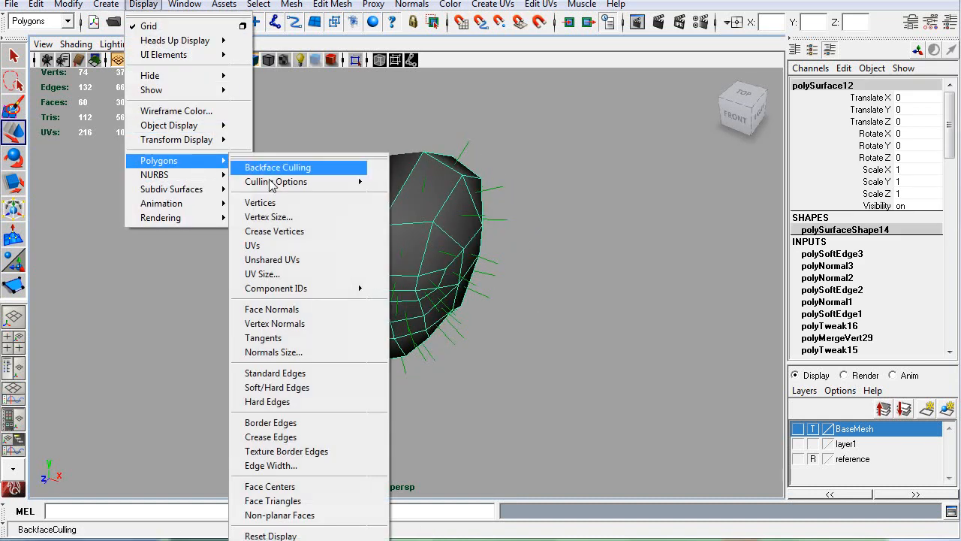
{"action": "left_click", "coordinate": [310, 309]}
{"action": "left_click", "coordinate": [235, 296]}
{"action": "left_click_drag", "start_coordinate": [466, 217], "coordinate": [330, 218], "text": "alt"}
{"action": "left_click", "coordinate": [360, 268]}
{"action": "left_click_drag", "start_coordinate": [286, 239], "coordinate": [124, 75], "text": "alt"}
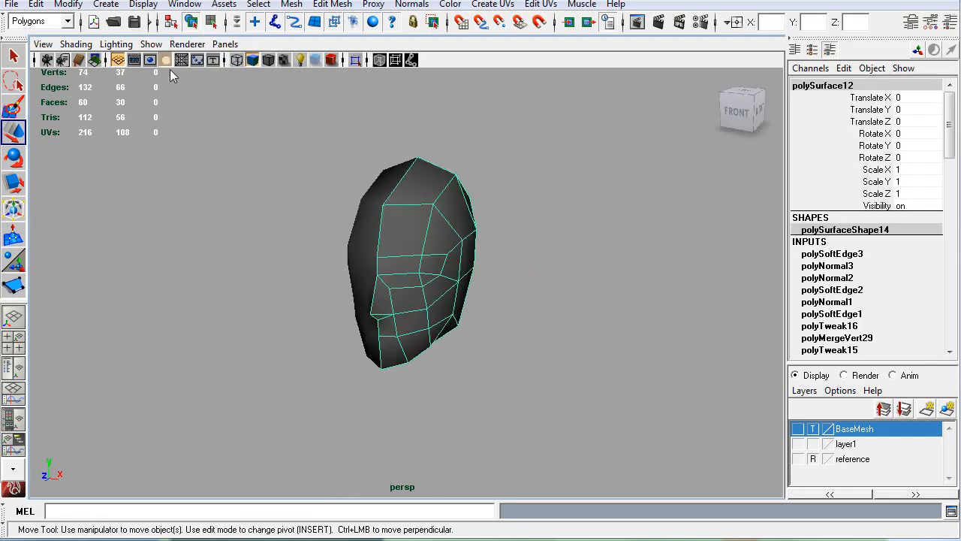
Step: Switch the original half to vertex editing and select the two vertices on the centre seam below the nose
{"action": "scroll", "coordinate": [460, 269], "scroll_direction": "up", "scroll_amount": 3}
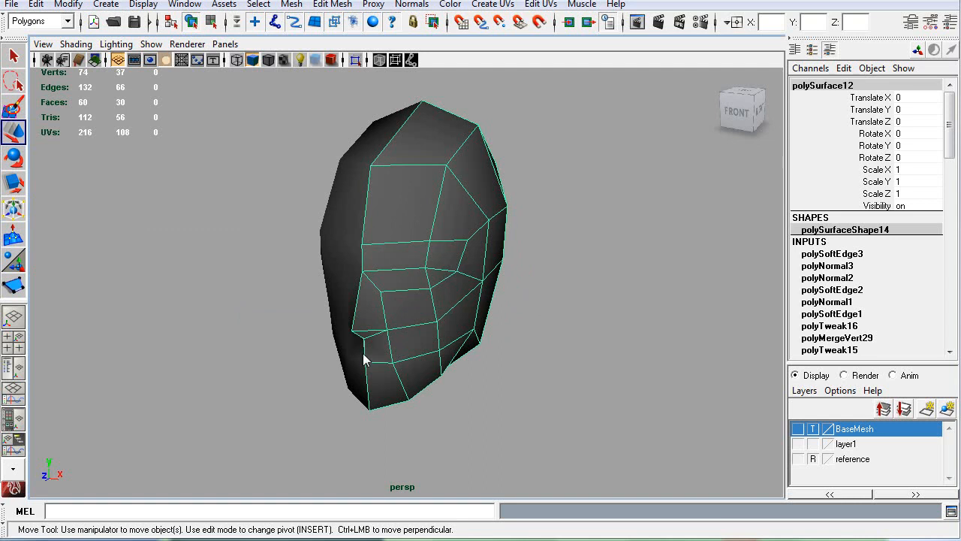
{"action": "scroll", "coordinate": [364, 355], "scroll_direction": "up", "scroll_amount": 3}
{"action": "left_click_drag", "start_coordinate": [370, 353], "coordinate": [404, 244], "text": "alt"}
{"action": "key", "text": "q"}
{"action": "right_click", "coordinate": [403, 244]}
{"action": "right_click_drag", "start_coordinate": [403, 244], "coordinate": [392, 252]}
{"action": "left_click", "coordinate": [387, 235]}
{"action": "key", "text": "w"}
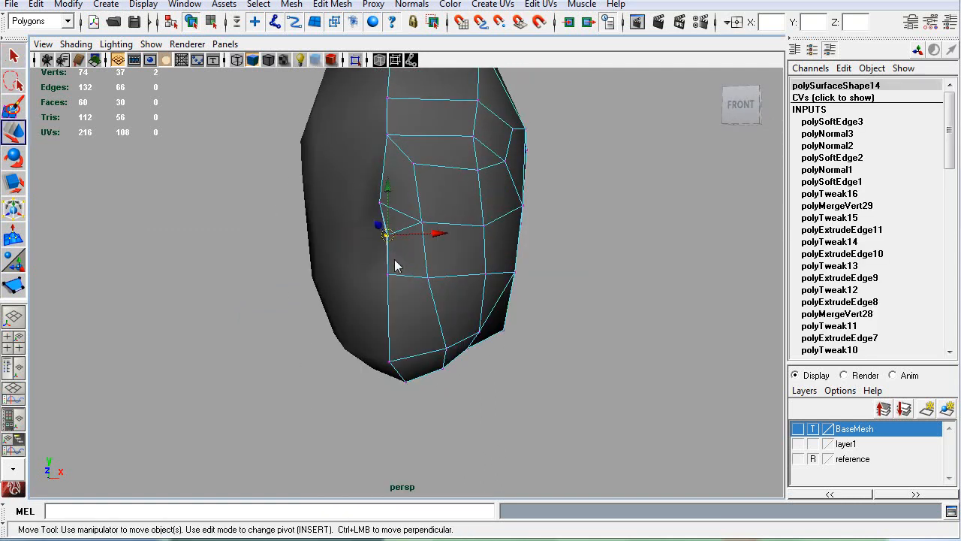
Step: Examine the centre seam and overall head shape from the front and side, and clear the selection
{"action": "left_click_drag", "start_coordinate": [395, 275], "coordinate": [404, 293], "text": "alt"}
{"action": "scroll", "coordinate": [403, 293], "scroll_direction": "down", "scroll_amount": 3}
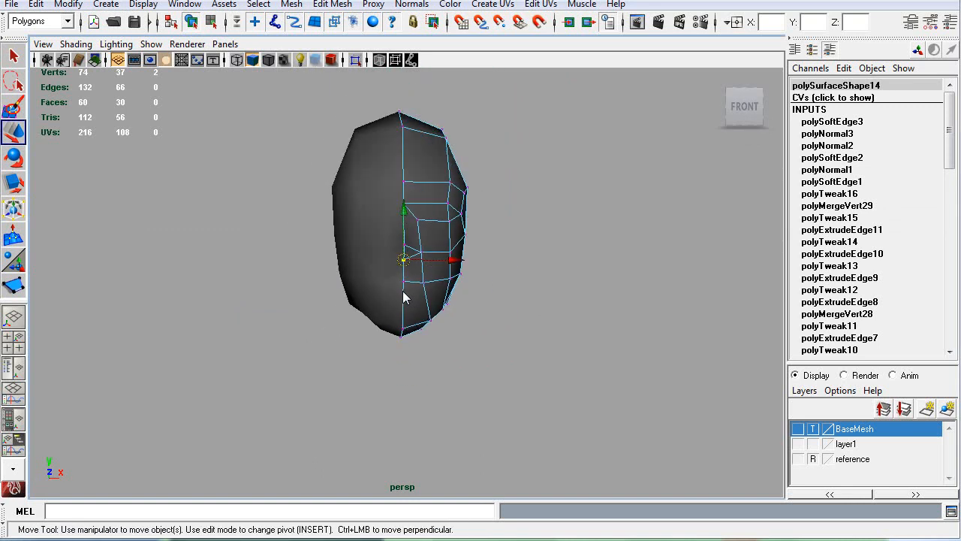
{"action": "left_click_drag", "start_coordinate": [358, 245], "coordinate": [352, 242], "text": "alt"}
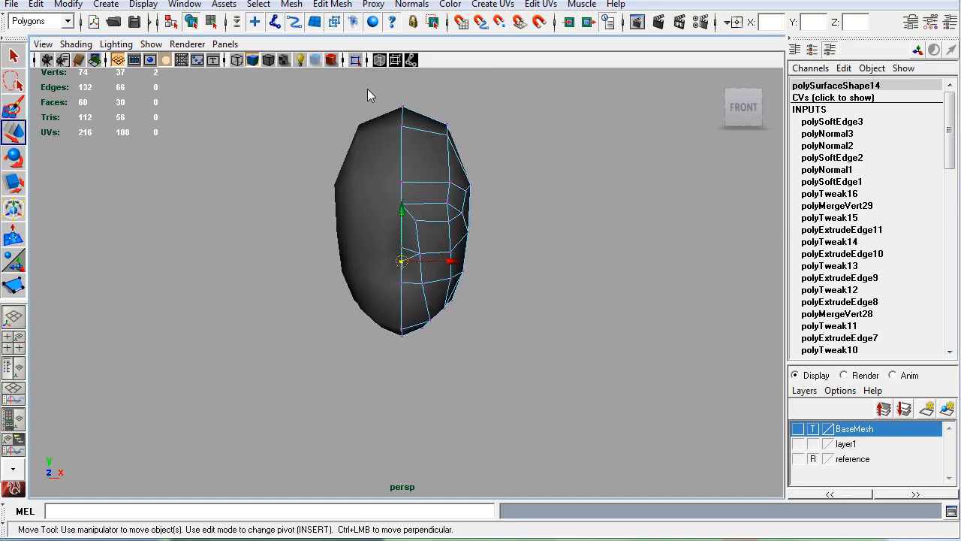
{"action": "left_click_drag", "start_coordinate": [408, 389], "coordinate": [411, 386]}
{"action": "left_click_drag", "start_coordinate": [451, 218], "coordinate": [381, 219]}
{"action": "left_click", "coordinate": [347, 241]}
{"action": "right_click_drag", "start_coordinate": [426, 188], "coordinate": [483, 162]}
{"action": "left_click_drag", "start_coordinate": [483, 162], "coordinate": [358, 262], "text": "alt"}
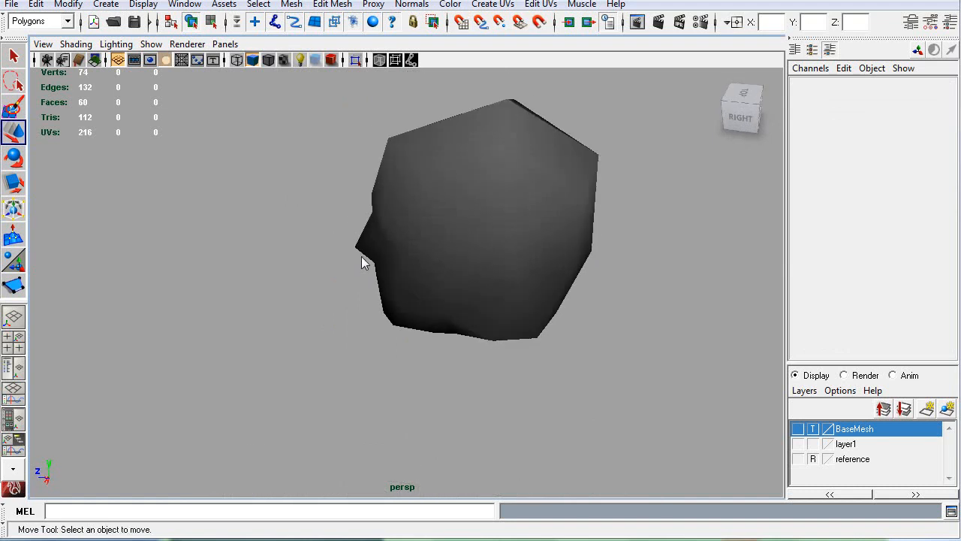
Step: Split the original half with the Split Polygon Tool from the centre seam above the forehead across to the temple vertex
{"action": "left_click", "coordinate": [495, 237]}
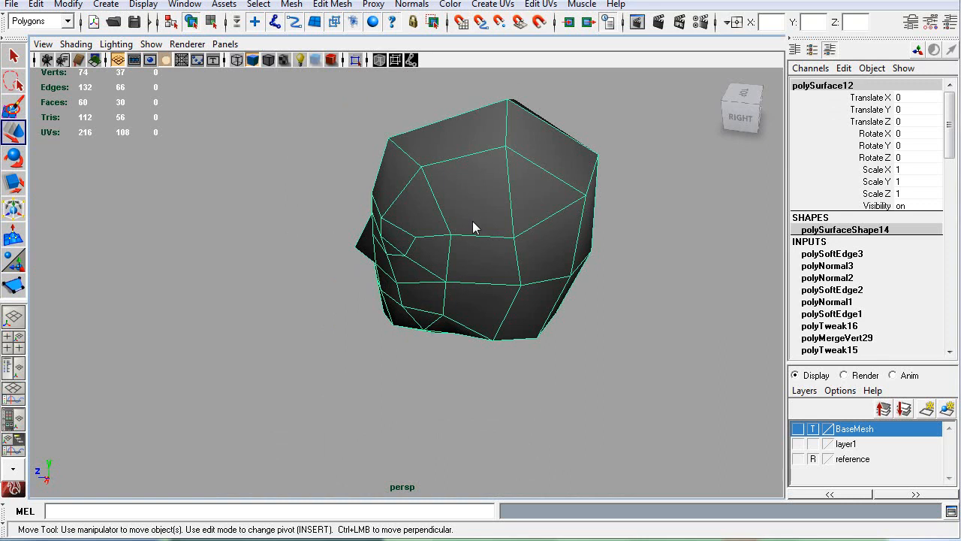
{"action": "left_click_drag", "start_coordinate": [478, 223], "coordinate": [475, 172], "text": "alt"}
{"action": "middle_click_drag", "start_coordinate": [476, 173], "coordinate": [452, 238], "text": "alt"}
{"action": "left_click_drag", "start_coordinate": [452, 239], "coordinate": [354, 280], "text": "alt"}
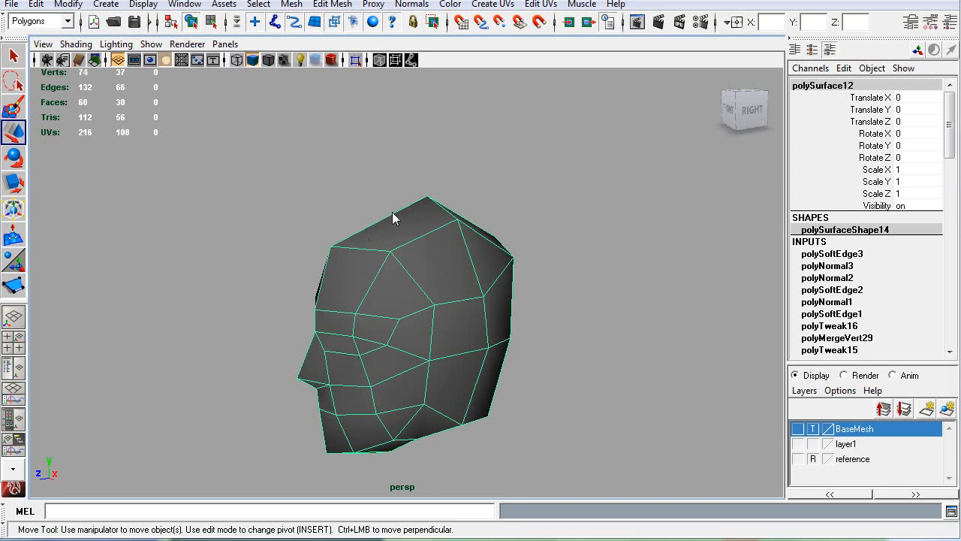
{"action": "left_click", "coordinate": [332, 4]}
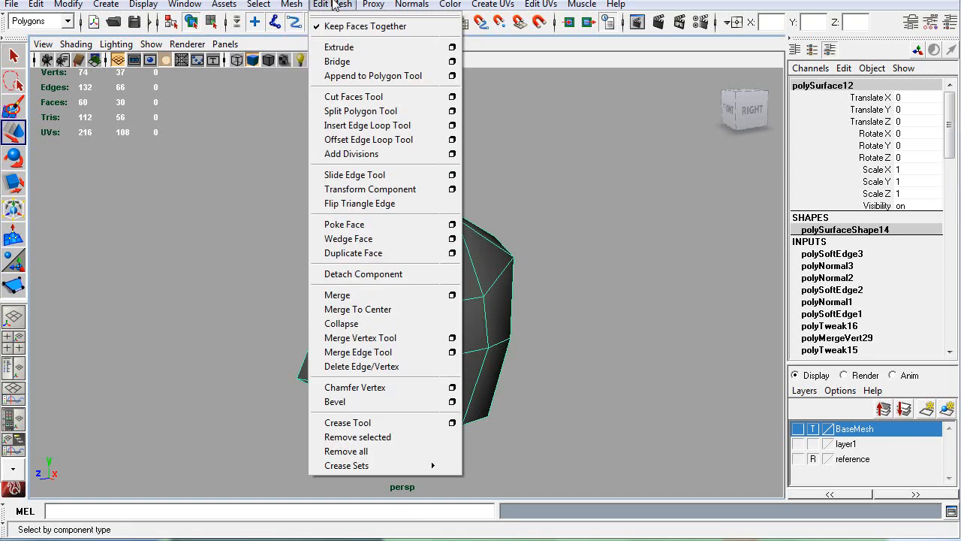
{"action": "left_click", "coordinate": [376, 119]}
{"action": "left_click_drag", "start_coordinate": [455, 259], "coordinate": [501, 253], "text": "alt"}
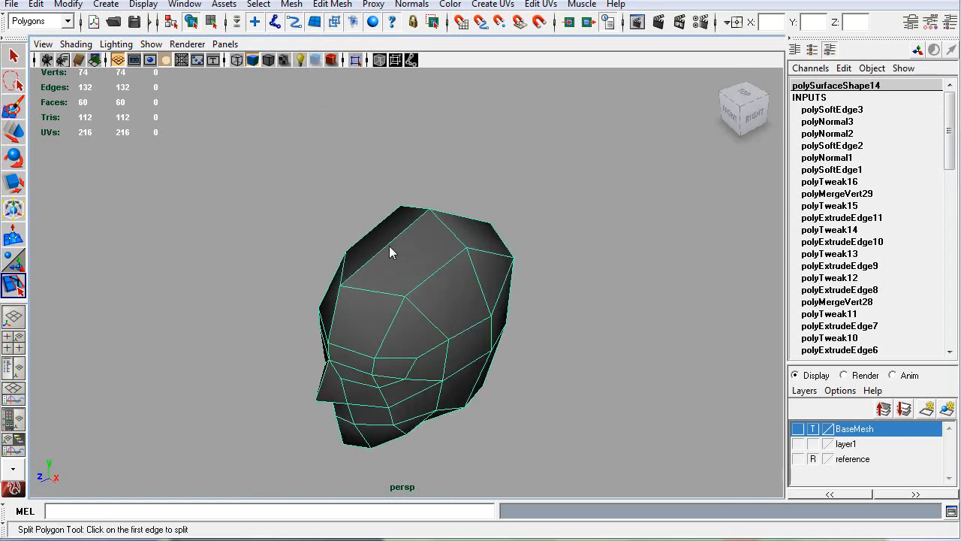
{"action": "left_click_drag", "start_coordinate": [390, 244], "coordinate": [435, 291], "text": "alt"}
{"action": "left_click", "coordinate": [412, 232]}
{"action": "left_click_drag", "start_coordinate": [382, 275], "coordinate": [497, 266]}
{"action": "key", "text": "Return"}
Step: Select the new edge between the forehead and crown at the centre seam and raise it to round the skull
{"action": "left_click_drag", "start_coordinate": [413, 264], "coordinate": [379, 277], "text": "alt"}
{"action": "key", "text": "q"}
{"action": "right_click_drag", "start_coordinate": [372, 239], "coordinate": [389, 250]}
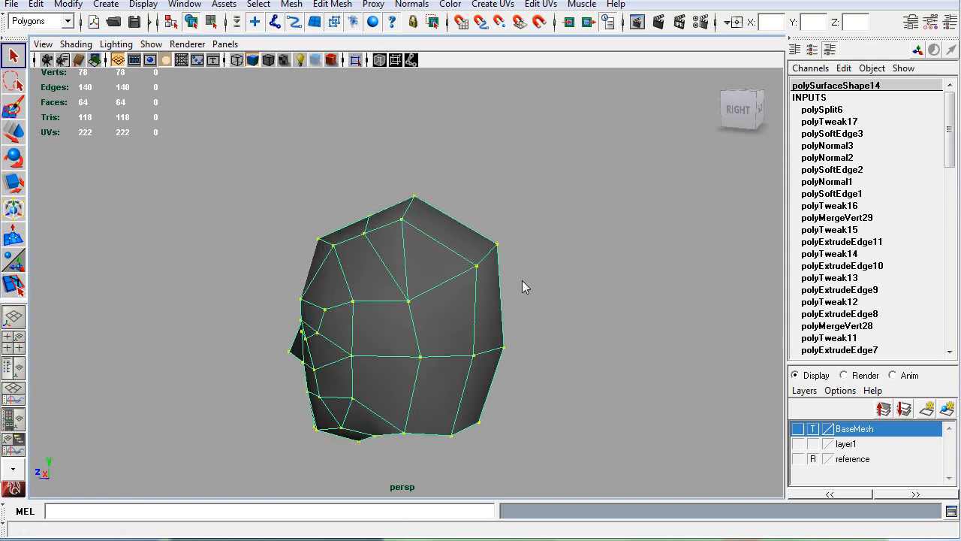
{"action": "key", "text": "space"}
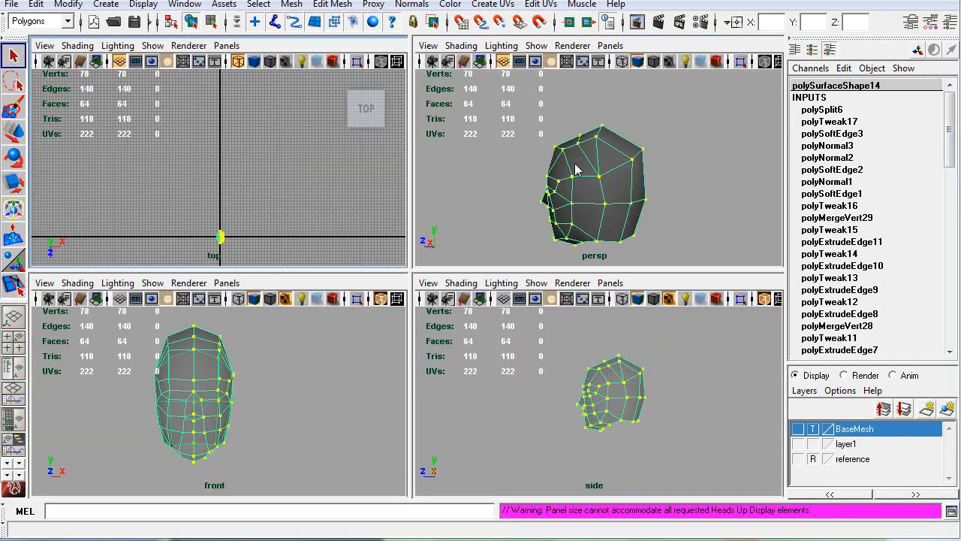
{"action": "key", "text": "space"}
{"action": "left_click_drag", "start_coordinate": [408, 208], "coordinate": [396, 239], "text": "alt"}
{"action": "right_click_drag", "start_coordinate": [394, 233], "coordinate": [394, 202]}
{"action": "left_click", "coordinate": [389, 221]}
{"action": "key", "text": "w"}
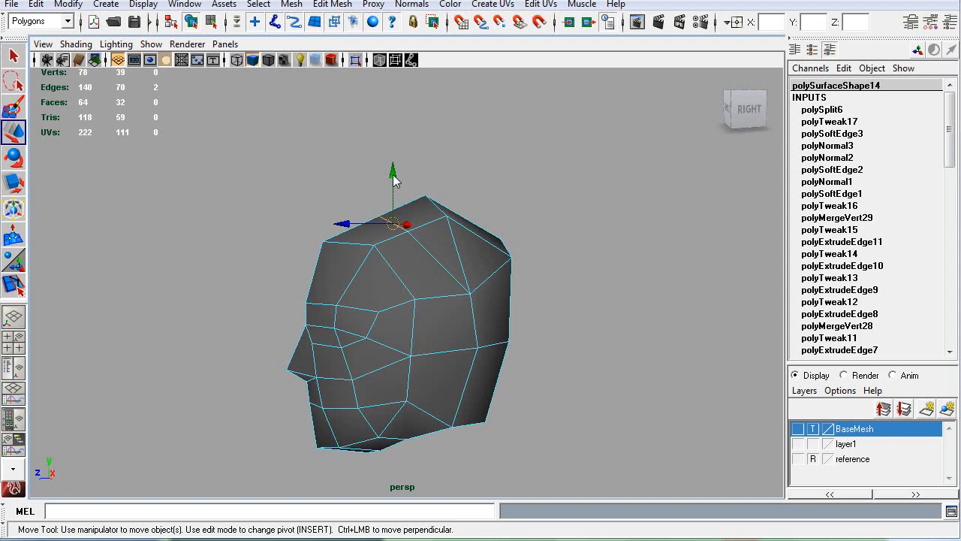
{"action": "left_click_drag", "start_coordinate": [394, 174], "coordinate": [395, 166]}
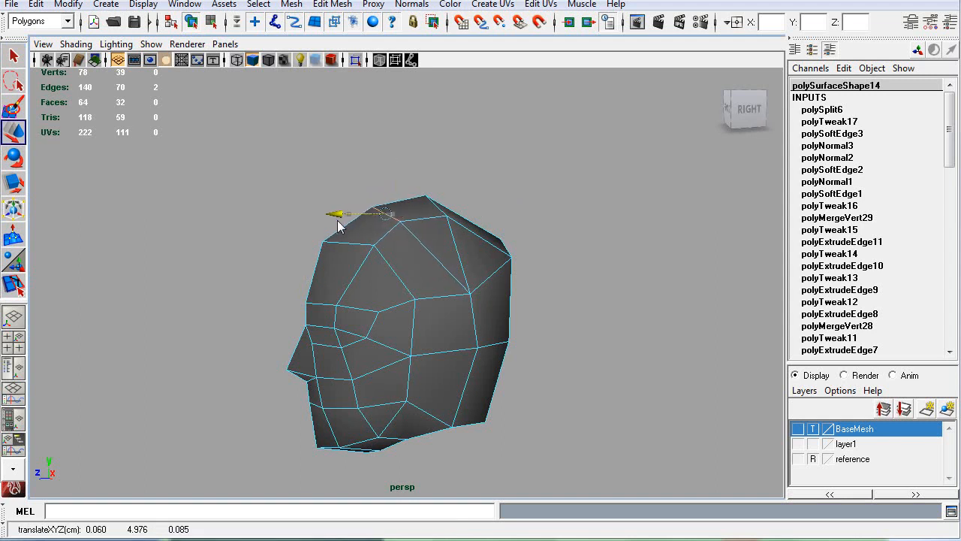
Step: Show the BaseMesh layer for reference and adjust the new centre-seam vertex above the forehead to its contour
{"action": "left_click_drag", "start_coordinate": [365, 243], "coordinate": [697, 401], "text": "alt"}
{"action": "left_click", "coordinate": [798, 428]}
{"action": "left_click_drag", "start_coordinate": [564, 351], "coordinate": [322, 364], "text": "alt"}
{"action": "key", "text": "q"}
{"action": "right_click_drag", "start_coordinate": [383, 239], "coordinate": [366, 240]}
{"action": "left_click", "coordinate": [380, 231]}
{"action": "key", "text": "w"}
{"action": "left_click_drag", "start_coordinate": [382, 239], "coordinate": [325, 176]}
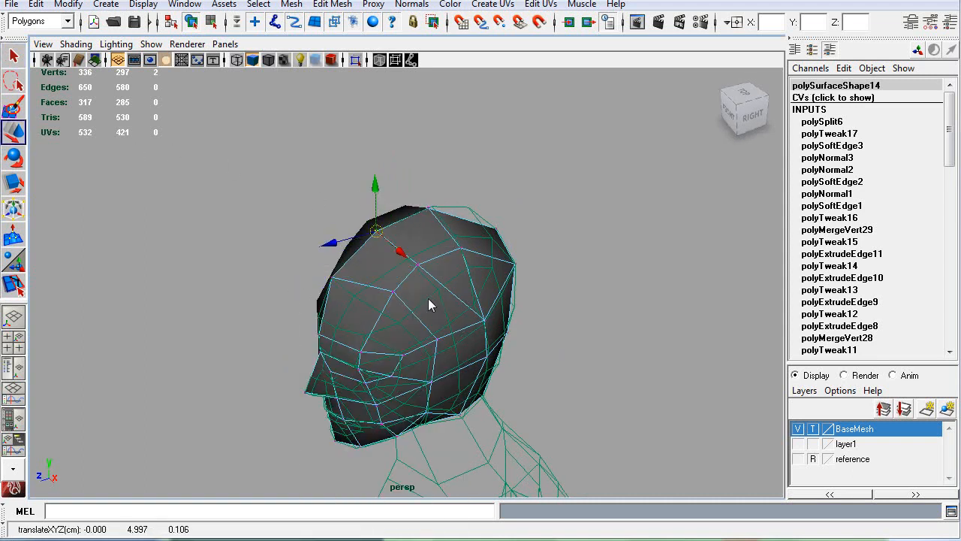
Step: Adjust the neighbouring new vertex beside the seam to round the skull, hide the BaseMesh layer and return to object mode
{"action": "left_click", "coordinate": [417, 264]}
{"action": "left_click_drag", "start_coordinate": [417, 262], "coordinate": [421, 265]}
{"action": "left_click_drag", "start_coordinate": [409, 324], "coordinate": [523, 328], "text": "alt"}
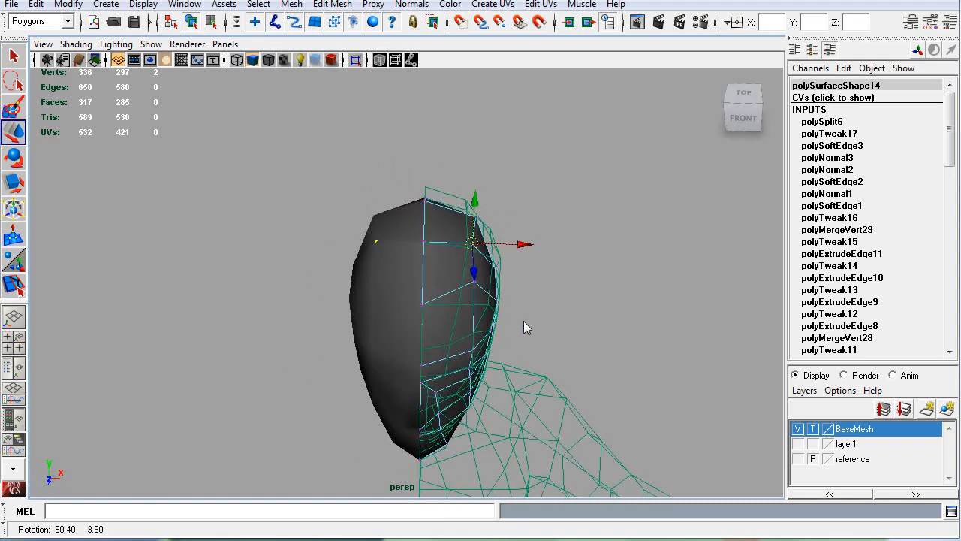
{"action": "left_click_drag", "start_coordinate": [472, 243], "coordinate": [424, 295]}
{"action": "right_click_drag", "start_coordinate": [409, 286], "coordinate": [469, 267]}
{"action": "left_click_drag", "start_coordinate": [396, 313], "coordinate": [436, 328], "text": "alt"}
{"action": "left_click", "coordinate": [797, 429]}
{"action": "left_click_drag", "start_coordinate": [424, 295], "coordinate": [487, 219], "text": "alt"}
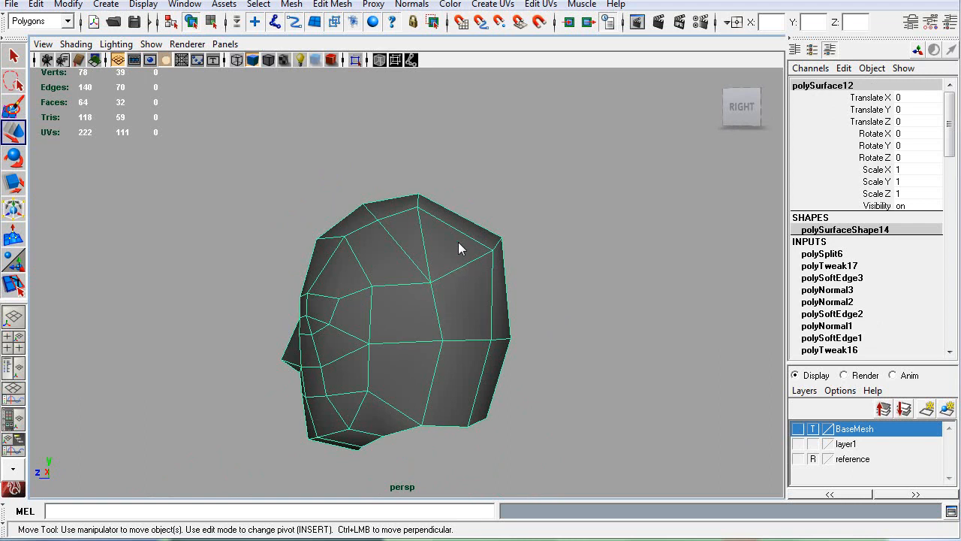
Step: Examine the reshaped head from the side, back and front, and clear the selection
{"action": "left_click_drag", "start_coordinate": [505, 341], "coordinate": [359, 278], "text": "alt"}
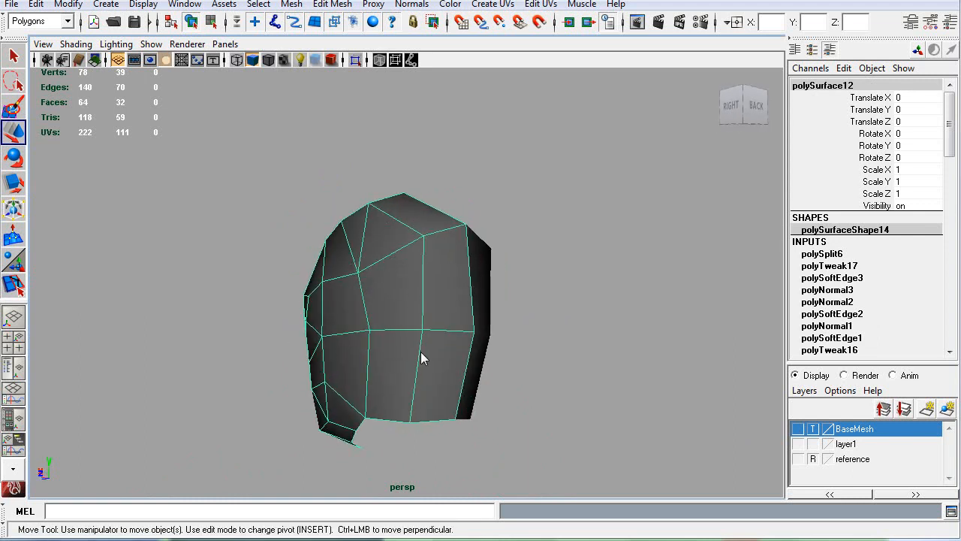
{"action": "left_click_drag", "start_coordinate": [508, 371], "coordinate": [439, 307], "text": "alt"}
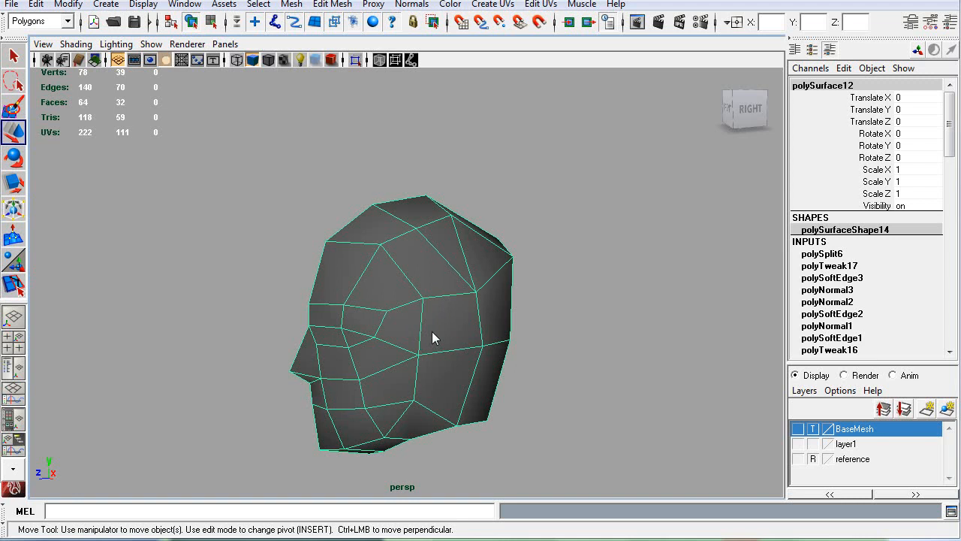
{"action": "left_click_drag", "start_coordinate": [444, 413], "coordinate": [416, 383], "text": "alt"}
{"action": "middle_click_drag", "start_coordinate": [458, 385], "coordinate": [460, 294], "text": "alt"}
{"action": "scroll", "coordinate": [454, 316], "scroll_direction": "up", "scroll_amount": 2}
{"action": "left_click_drag", "start_coordinate": [403, 325], "coordinate": [451, 307], "text": "alt"}
{"action": "left_click", "coordinate": [561, 295]}
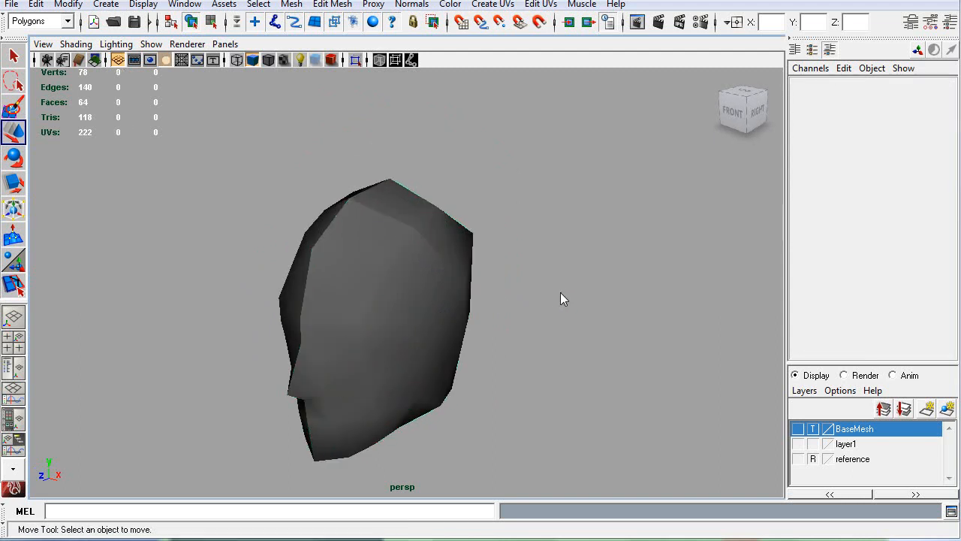
Step: Check the head with scene lighting and in wireframe, and return the original half to shaded display
{"action": "key", "text": "7"}
{"action": "mouse_move", "coordinate": [541, 311]}
{"action": "left_mouse_down", "text": "alt"}
{"action": "mouse_move", "coordinate": [546, 326]}
{"action": "mouse_move", "coordinate": [618, 309]}
{"action": "mouse_move", "coordinate": [443, 283]}
{"action": "left_mouse_up", "text": "alt"}
{"action": "left_click", "coordinate": [421, 282]}
{"action": "key", "text": "4"}
{"action": "left_click_drag", "start_coordinate": [421, 275], "coordinate": [522, 281], "text": "alt"}
{"action": "key", "text": "5"}
Step: Try averaging the vertex at the upper back side of the original half
{"action": "key", "text": "q"}
{"action": "right_click_drag", "start_coordinate": [441, 282], "coordinate": [393, 281]}
{"action": "left_click", "coordinate": [456, 243]}
{"action": "left_click_drag", "start_coordinate": [503, 299], "coordinate": [561, 318], "text": "alt"}
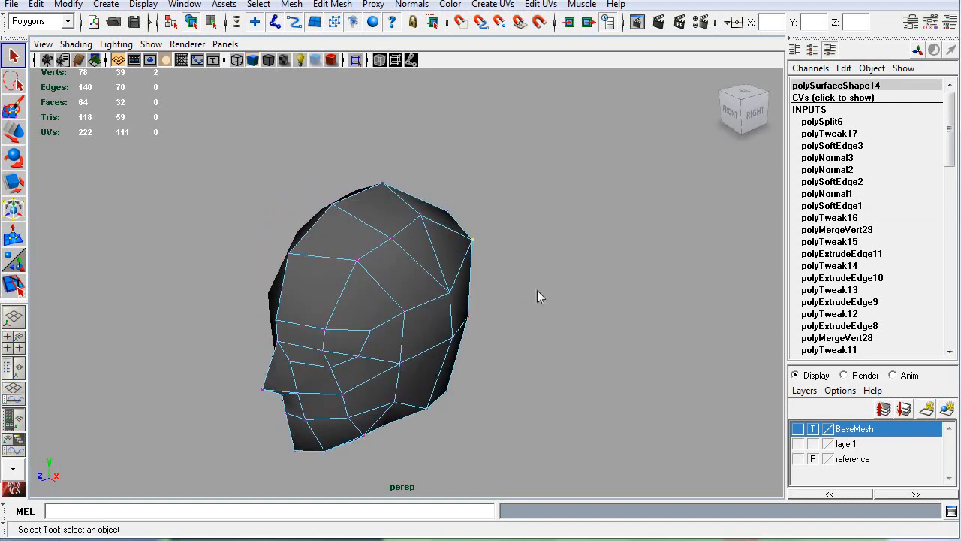
{"action": "key", "text": "g"}
{"action": "left_click_drag", "start_coordinate": [575, 262], "coordinate": [482, 241], "text": "alt"}
{"action": "right_click_drag", "start_coordinate": [322, 257], "coordinate": [421, 242]}
{"action": "left_click", "coordinate": [580, 268]}
{"action": "left_click_drag", "start_coordinate": [585, 272], "coordinate": [665, 273], "text": "alt"}
Step: Undo the vertex averaging and step back to the original half selected as an object
{"action": "key", "text": "ctrl+z"}
{"action": "key", "text": "ctrl+z"}
{"action": "key", "text": "ctrl+z"}
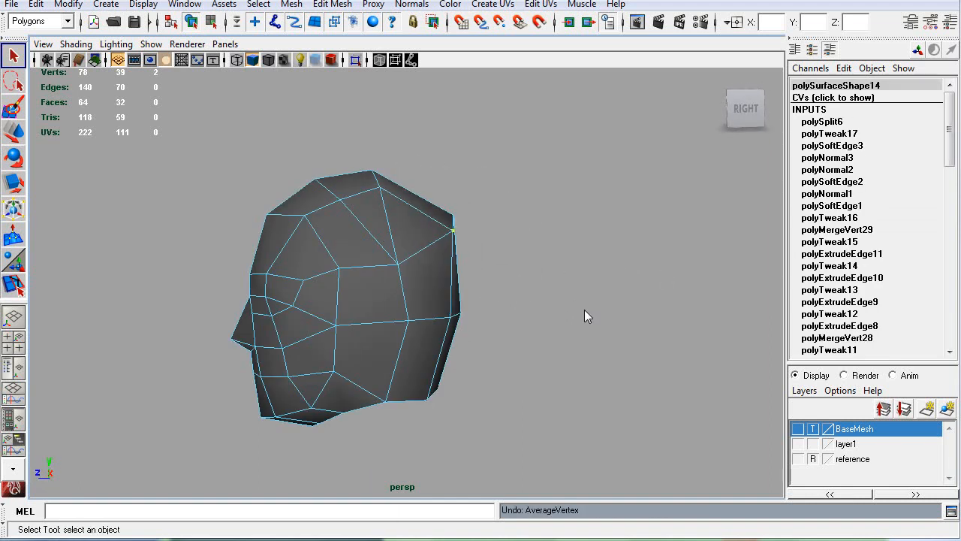
{"action": "left_click_drag", "start_coordinate": [595, 308], "coordinate": [614, 319], "text": "alt"}
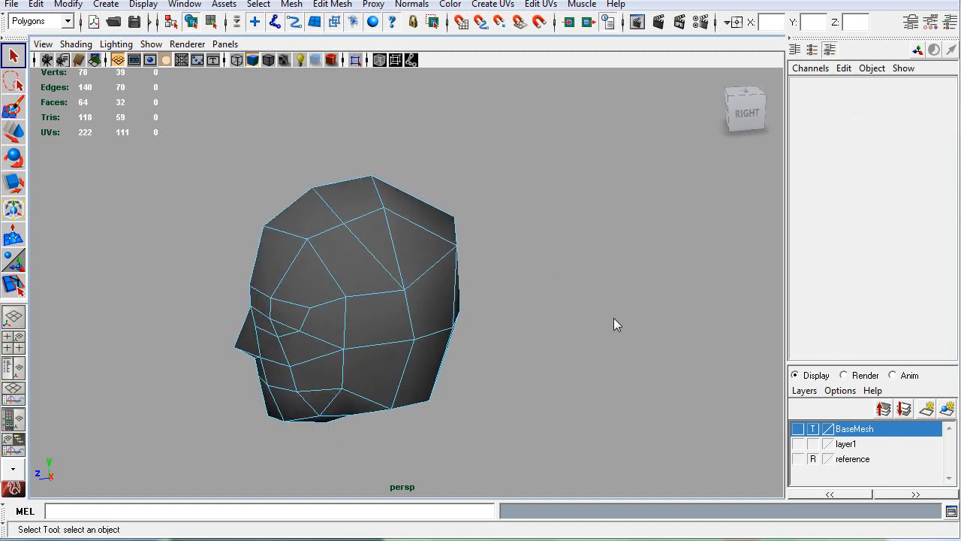
{"action": "key", "text": "ctrl+z"}
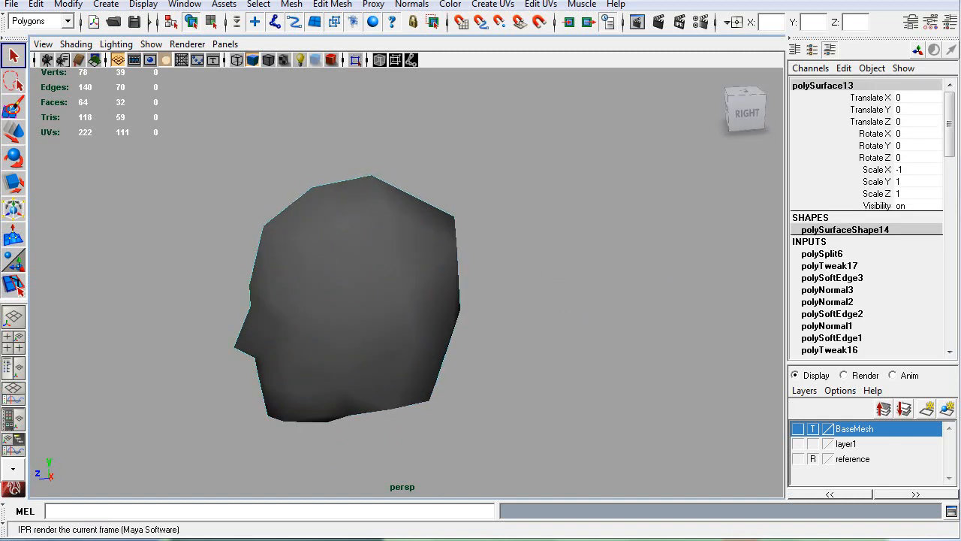
{"action": "key", "text": "ctrl+z"}
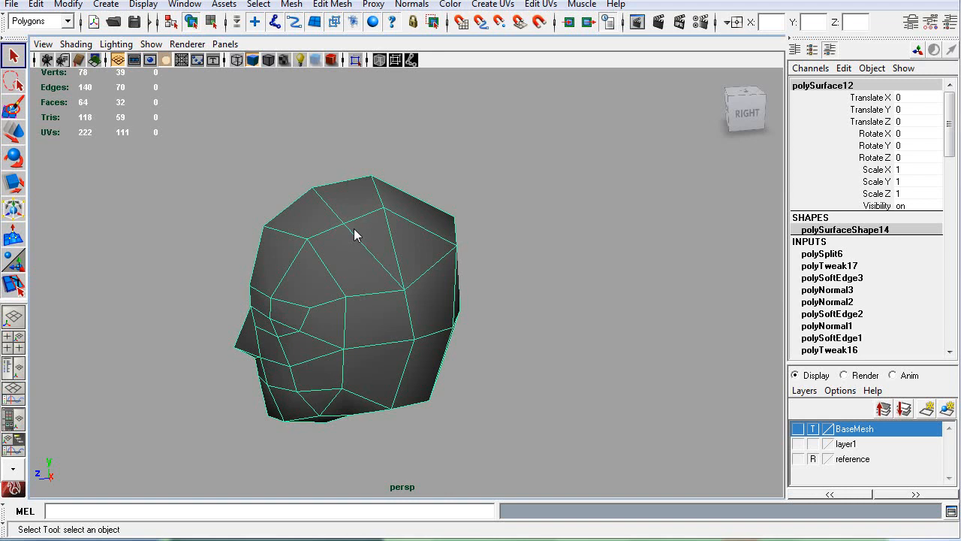
Step: Try splitting the lower side quad behind the jaw diagonally from the jaw corner to its upper rear vertex
{"action": "left_click_drag", "start_coordinate": [276, 356], "coordinate": [321, 278], "text": "alt"}
{"action": "middle_click_drag", "start_coordinate": [343, 257], "coordinate": [374, 260], "text": "alt"}
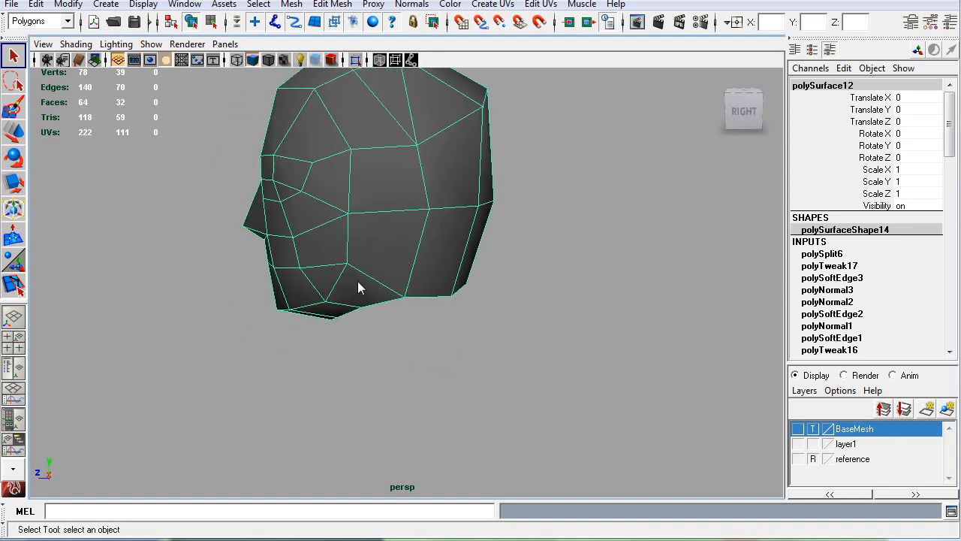
{"action": "left_click_drag", "start_coordinate": [350, 277], "coordinate": [371, 305], "text": "alt"}
{"action": "key", "text": "g"}
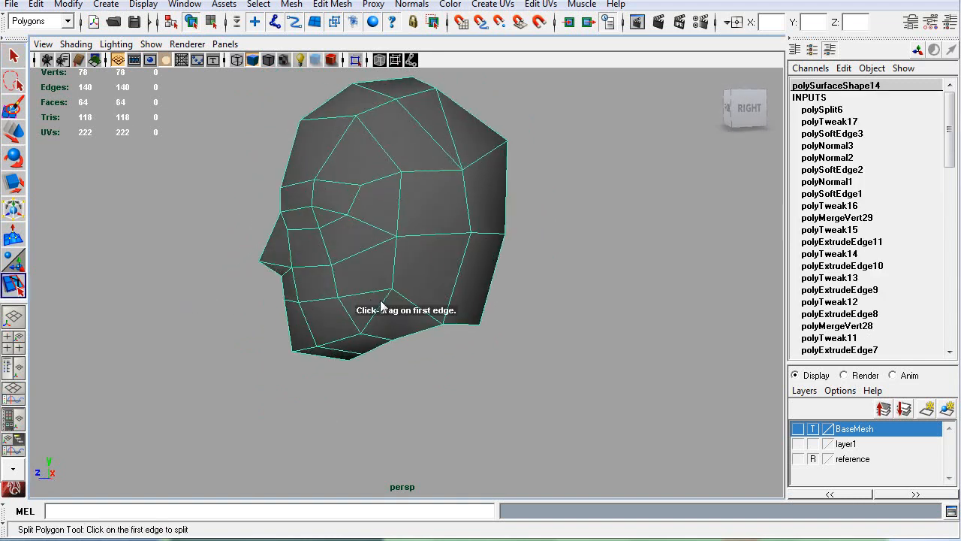
{"action": "left_click_drag", "start_coordinate": [446, 237], "coordinate": [520, 234]}
{"action": "key", "text": "Return"}
{"action": "left_click_drag", "start_coordinate": [539, 325], "coordinate": [395, 333], "text": "alt"}
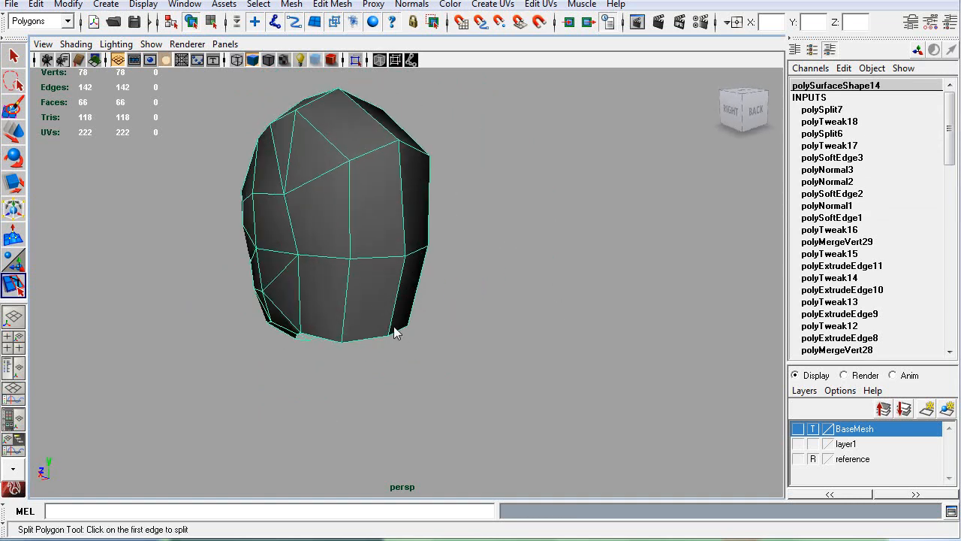
{"action": "left_click_drag", "start_coordinate": [272, 327], "coordinate": [429, 315], "text": "alt"}
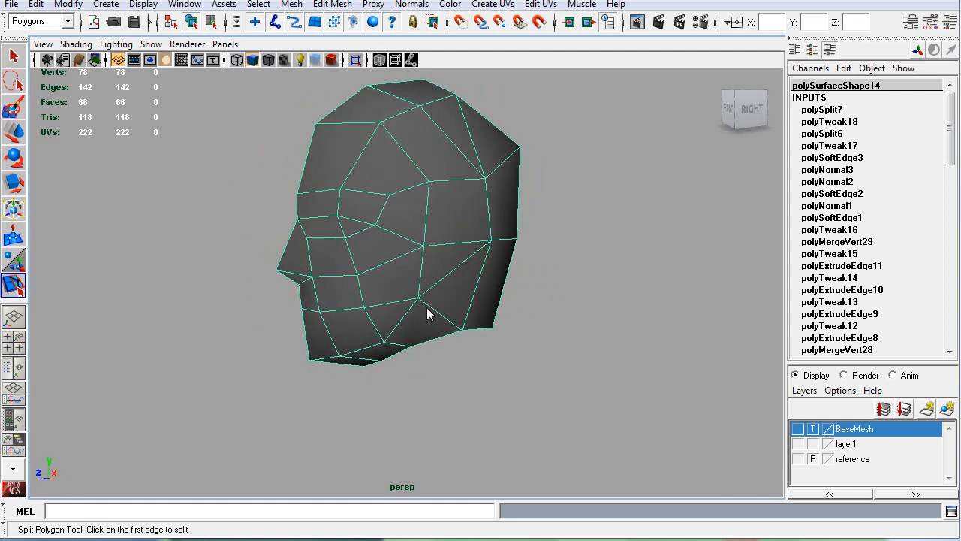
{"action": "key", "text": "ctrl+z"}
Step: Try splitting the lower side quad behind the jaw along the opposite diagonal, down to its lower rear vertex
{"action": "left_click_drag", "start_coordinate": [495, 301], "coordinate": [310, 244], "text": "alt"}
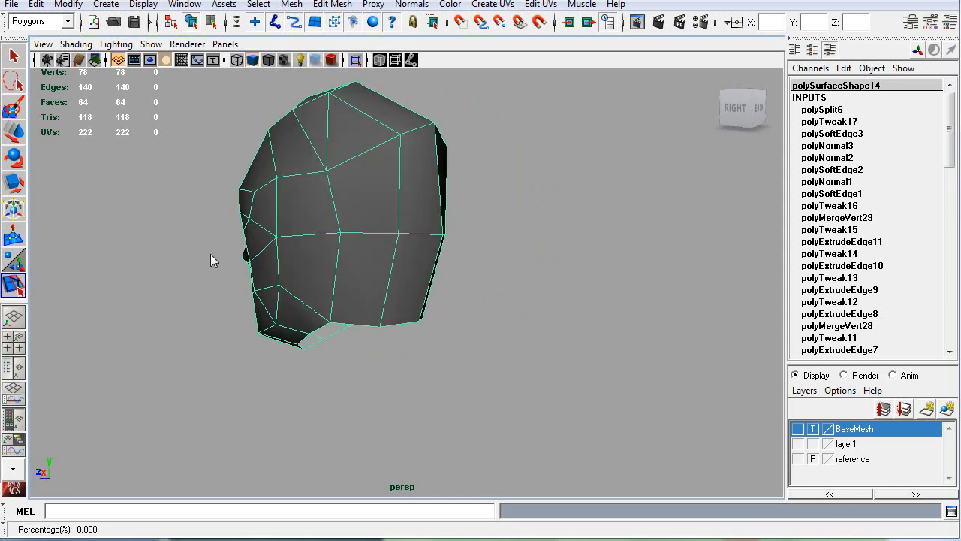
{"action": "key", "text": "Return"}
{"action": "left_click_drag", "start_coordinate": [361, 358], "coordinate": [407, 303], "text": "alt"}
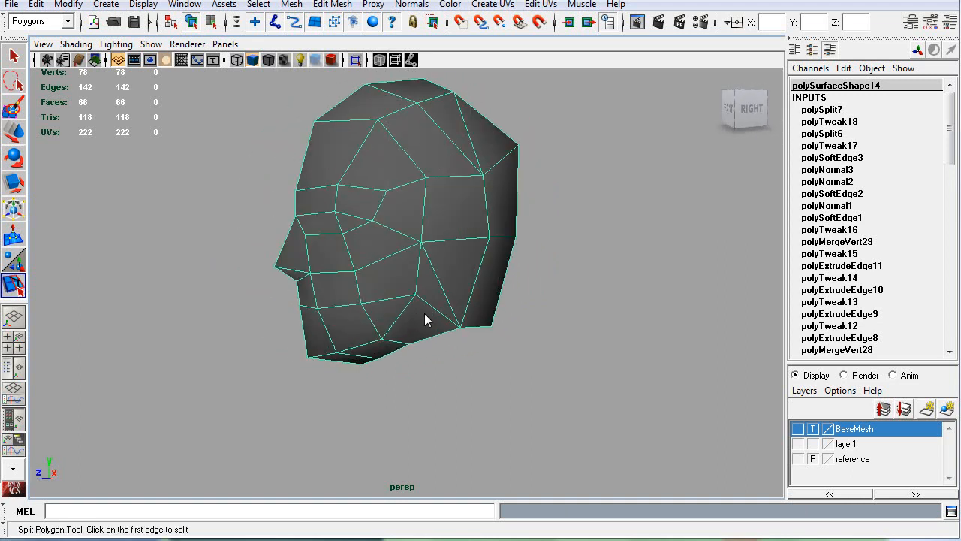
{"action": "scroll", "coordinate": [424, 319], "scroll_direction": "up", "scroll_amount": 4}
{"action": "mouse_move", "coordinate": [480, 335]}
{"action": "left_mouse_down", "text": "alt"}
{"action": "mouse_move", "coordinate": [521, 335]}
{"action": "mouse_move", "coordinate": [529, 353]}
{"action": "mouse_move", "coordinate": [513, 362]}
{"action": "mouse_move", "coordinate": [481, 336]}
{"action": "left_mouse_up", "text": "alt"}
{"action": "key", "text": "ctrl+z"}
{"action": "key", "text": "ctrl+z"}
Step: Split the lower side quad behind the jaw diagonally between the jaw corner and its upper rear vertex
{"action": "left_click_drag", "start_coordinate": [401, 277], "coordinate": [398, 316]}
{"action": "left_click_drag", "start_coordinate": [494, 214], "coordinate": [374, 277]}
{"action": "key", "text": "Return"}
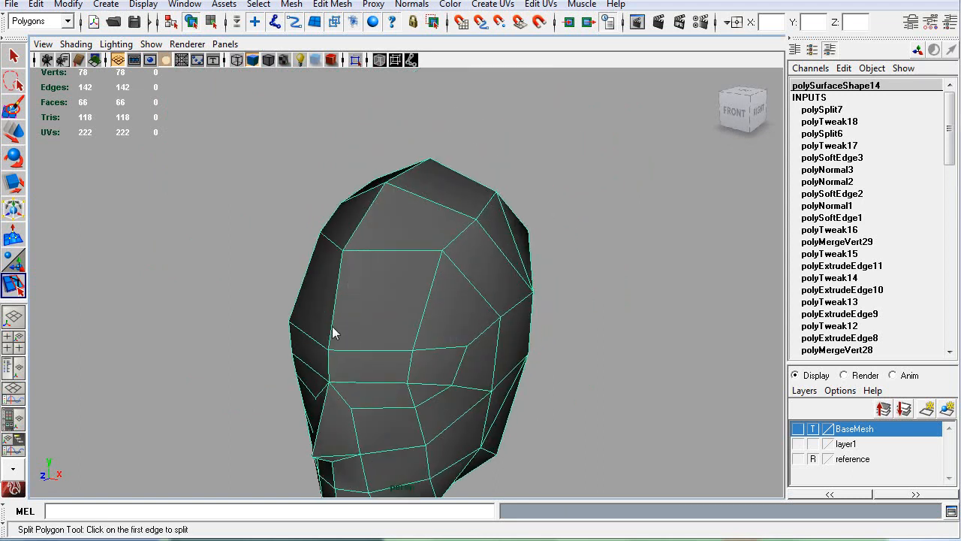
Step: Try a diagonal split across the forehead quad from its upper seam vertex to the outer brow vertex
{"action": "key", "text": "Return"}
{"action": "mouse_move", "coordinate": [569, 307]}
{"action": "left_mouse_down", "text": "alt"}
{"action": "mouse_move", "coordinate": [459, 308]}
{"action": "mouse_move", "coordinate": [470, 288]}
{"action": "mouse_move", "coordinate": [710, 270]}
{"action": "mouse_move", "coordinate": [691, 301]}
{"action": "mouse_move", "coordinate": [579, 306]}
{"action": "left_mouse_up", "text": "alt"}
{"action": "key", "text": "ctrl+z"}
{"action": "left_click", "coordinate": [397, 222]}
{"action": "key", "text": "Return"}
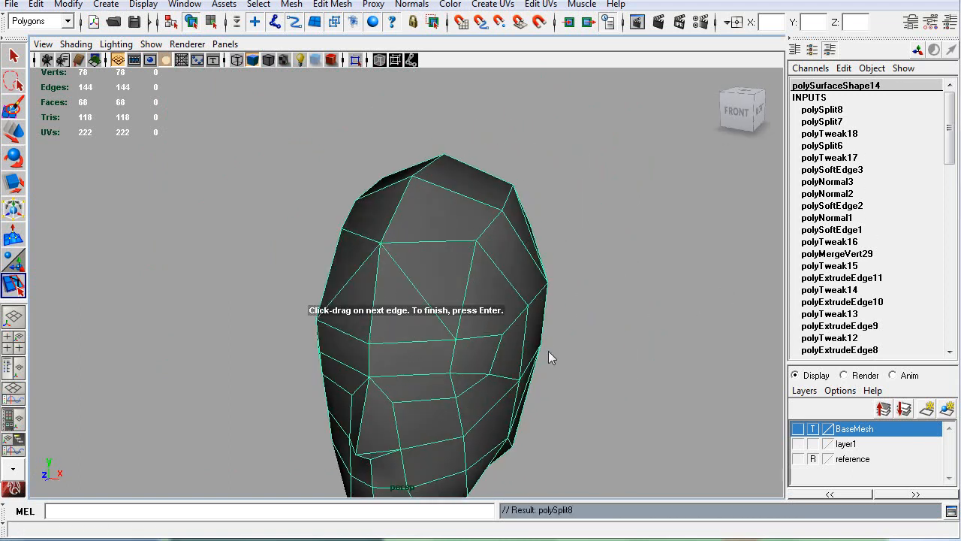
{"action": "left_click_drag", "start_coordinate": [544, 382], "coordinate": [526, 354], "text": "alt"}
{"action": "key", "text": "ctrl+z"}
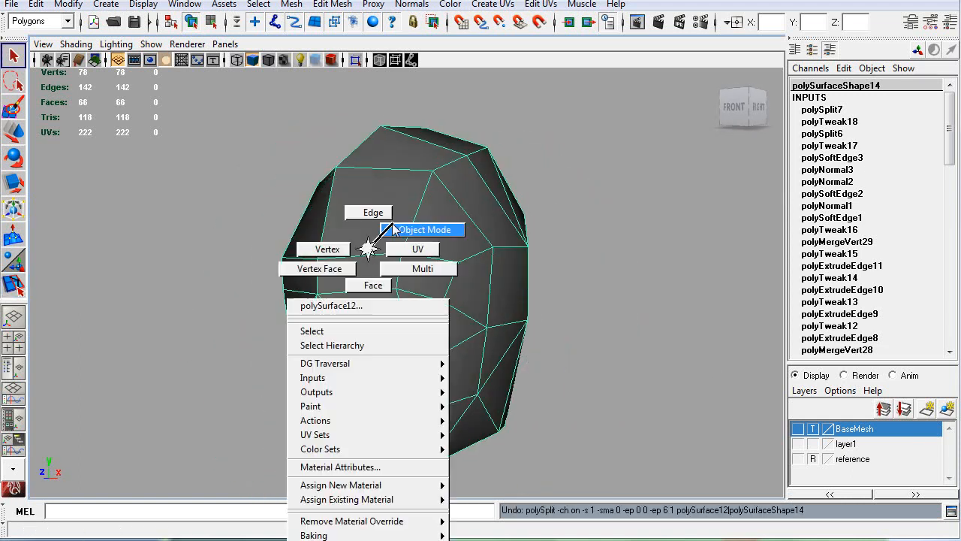
Step: Try triangulating the whole original half in object mode and undo it
{"action": "left_click", "coordinate": [390, 228]}
{"action": "left_click", "coordinate": [292, 11]}
{"action": "left_click", "coordinate": [334, 223]}
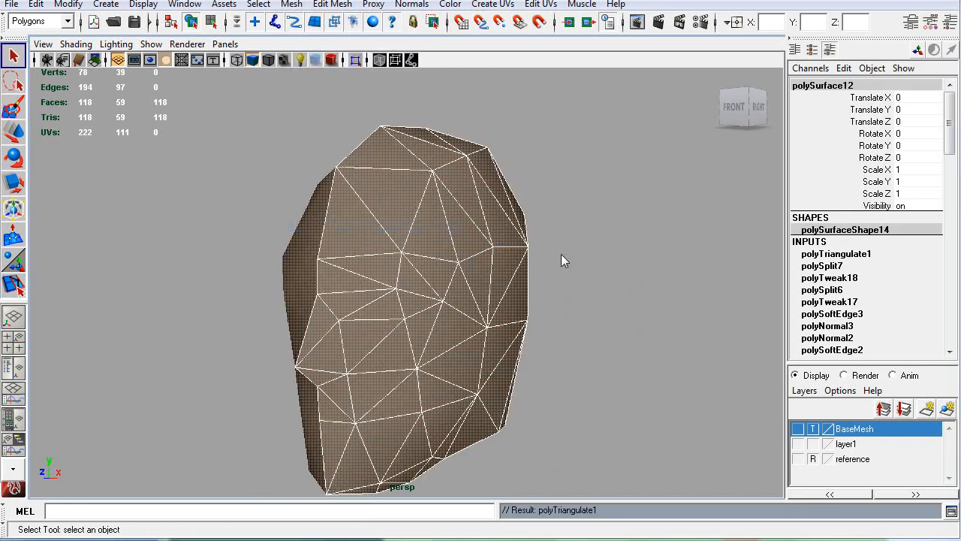
{"action": "left_click", "coordinate": [589, 259]}
{"action": "left_click_drag", "start_coordinate": [642, 303], "coordinate": [553, 331], "text": "alt"}
{"action": "key", "text": "ctrl+z"}
{"action": "key", "text": "ctrl+z"}
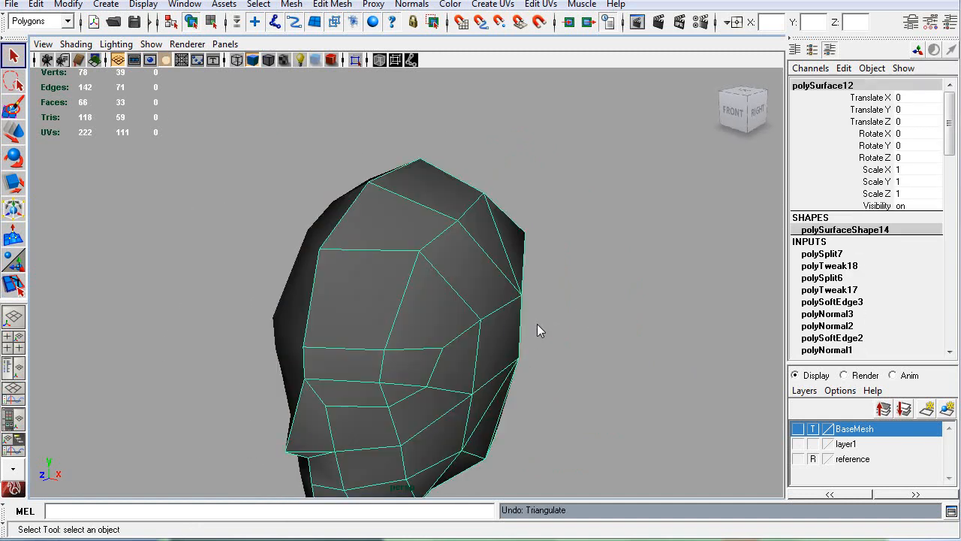
Step: Split the large forehead quad diagonally from its upper centre-seam vertex to the outer brow vertex
{"action": "scroll", "coordinate": [480, 334], "scroll_direction": "down", "scroll_amount": 2}
{"action": "left_click_drag", "start_coordinate": [472, 333], "coordinate": [389, 368], "text": "alt"}
{"action": "left_click_drag", "start_coordinate": [463, 330], "coordinate": [239, 324], "text": "alt"}
{"action": "left_click_drag", "start_coordinate": [295, 298], "coordinate": [343, 302], "text": "alt"}
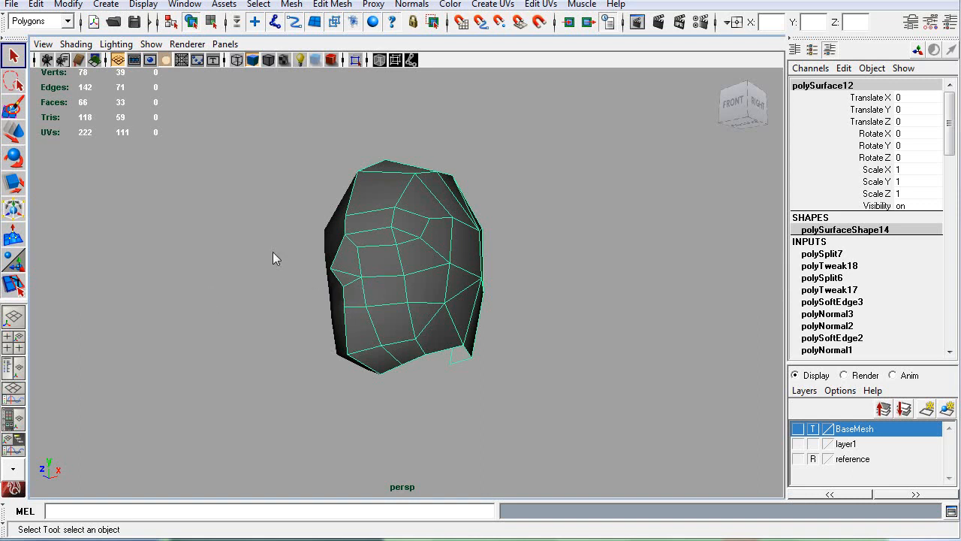
{"action": "left_click_drag", "start_coordinate": [397, 260], "coordinate": [395, 294], "text": "alt"}
{"action": "scroll", "coordinate": [394, 285], "scroll_direction": "up", "scroll_amount": 3}
{"action": "key", "text": "g"}
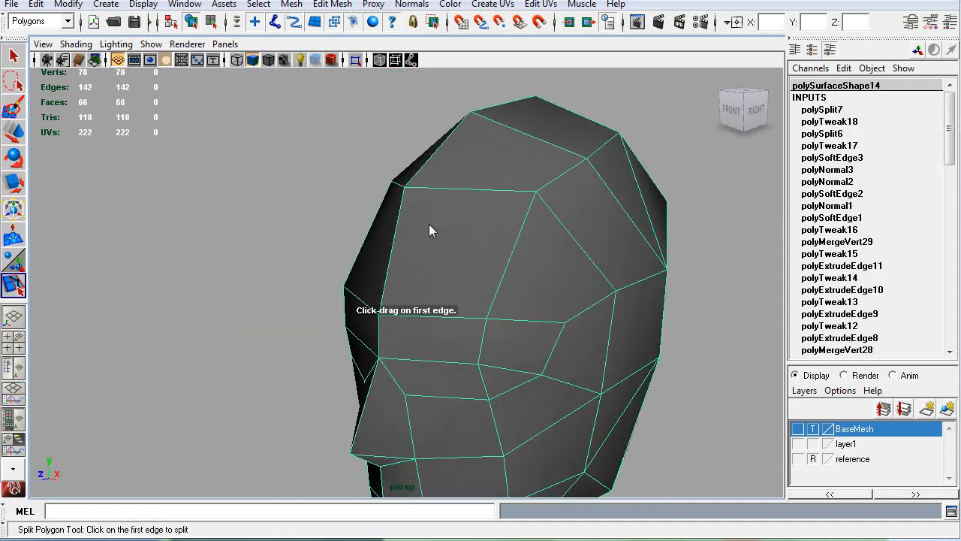
{"action": "left_click_drag", "start_coordinate": [445, 314], "coordinate": [552, 345]}
{"action": "key", "text": "Return"}
Step: Add a diagonal split across the quad above the forehead and another across a further quad of the original half
{"action": "scroll", "coordinate": [548, 327], "scroll_direction": "down", "scroll_amount": 4}
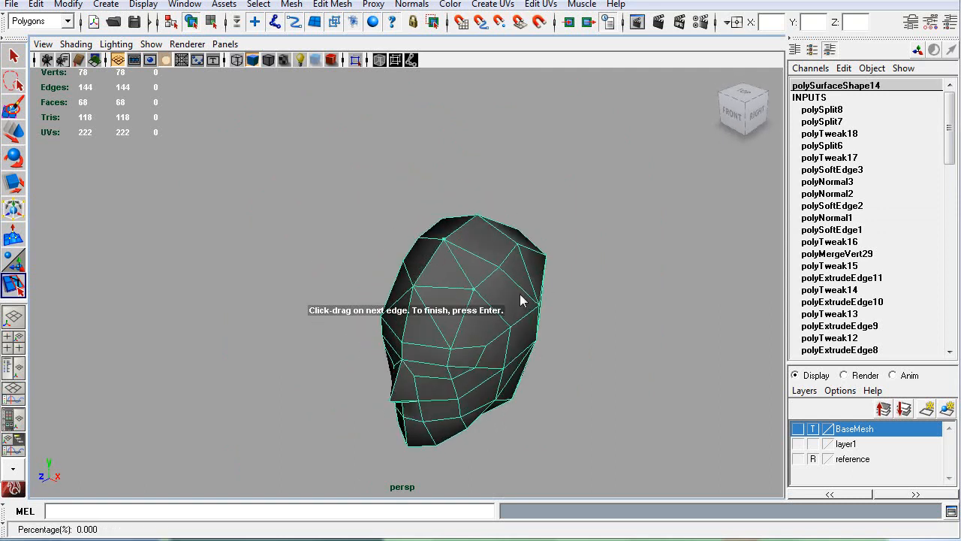
{"action": "key", "text": "Return"}
{"action": "left_click_drag", "start_coordinate": [547, 301], "coordinate": [493, 303], "text": "alt"}
{"action": "key", "text": "Return"}
Step: Return to object mode, clear the selection and check the smoothed shading of the head from the front and side
{"action": "right_click_drag", "start_coordinate": [435, 297], "coordinate": [461, 276]}
{"action": "left_click_drag", "start_coordinate": [474, 308], "coordinate": [427, 271], "text": "alt"}
{"action": "key", "text": "ctrl+shift+d"}
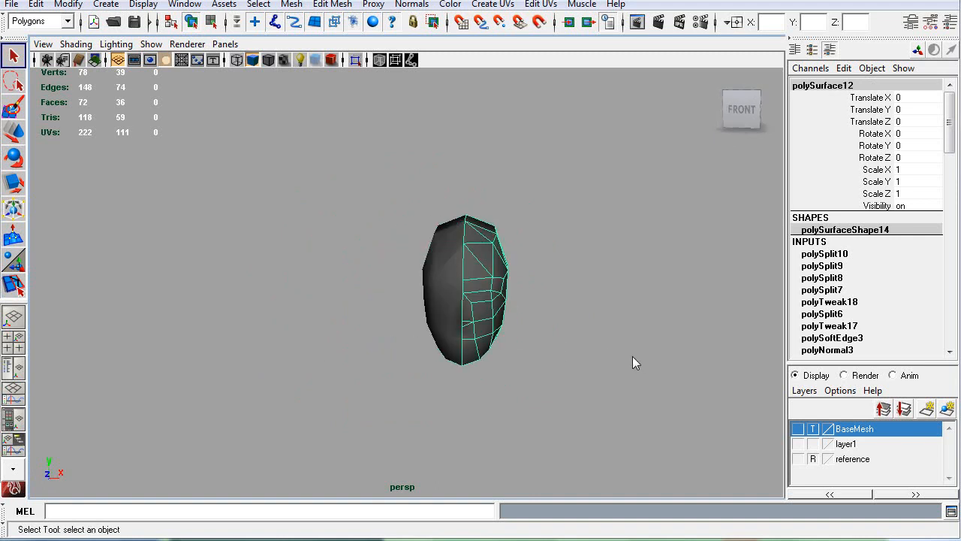
{"action": "left_click", "coordinate": [624, 380]}
{"action": "left_click_drag", "start_coordinate": [624, 380], "coordinate": [484, 330], "text": "alt"}
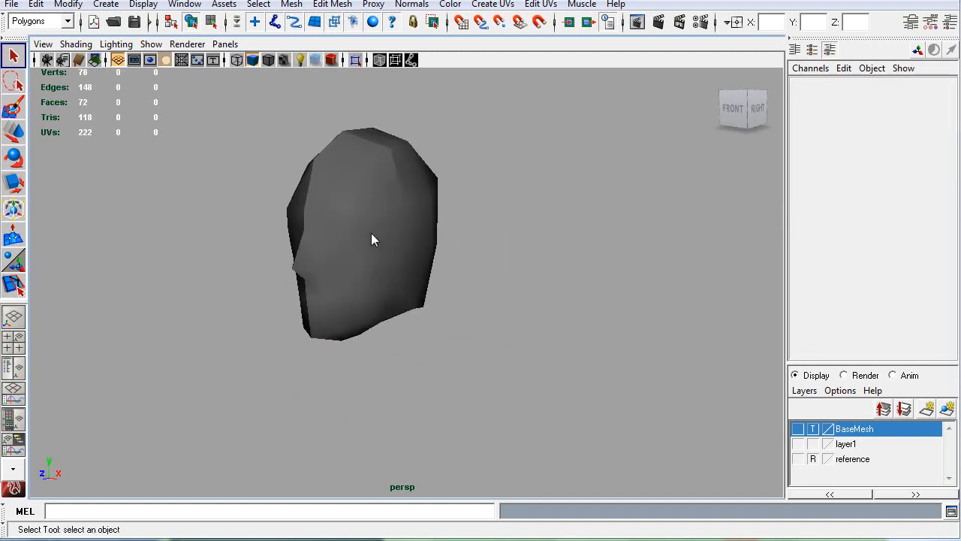
{"action": "left_click", "coordinate": [353, 176]}
{"action": "left_click", "coordinate": [65, 42]}
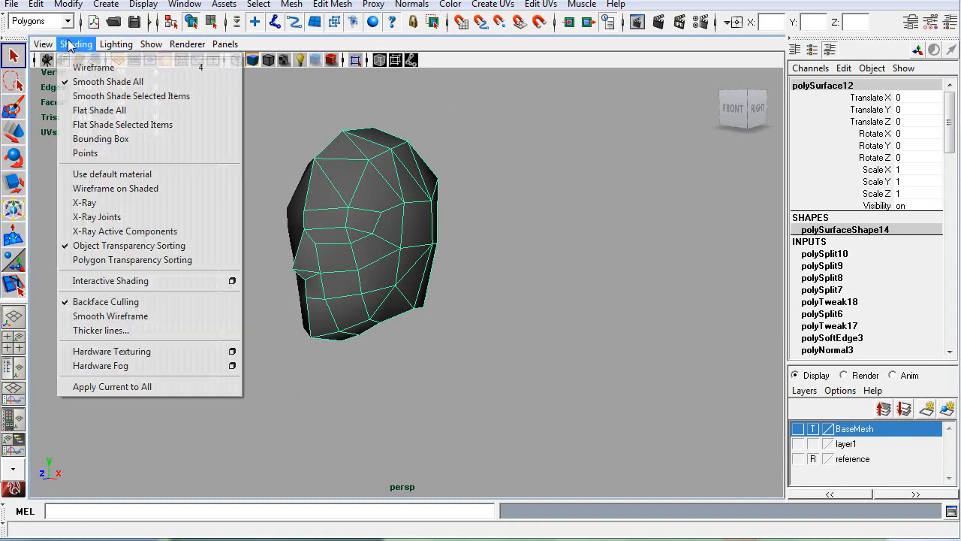
{"action": "left_click", "coordinate": [520, 280]}
{"action": "mouse_move", "coordinate": [519, 281]}
{"action": "left_mouse_down", "text": "alt"}
{"action": "mouse_move", "coordinate": [506, 245]}
{"action": "mouse_move", "coordinate": [407, 253]}
{"action": "left_mouse_up", "text": "alt"}
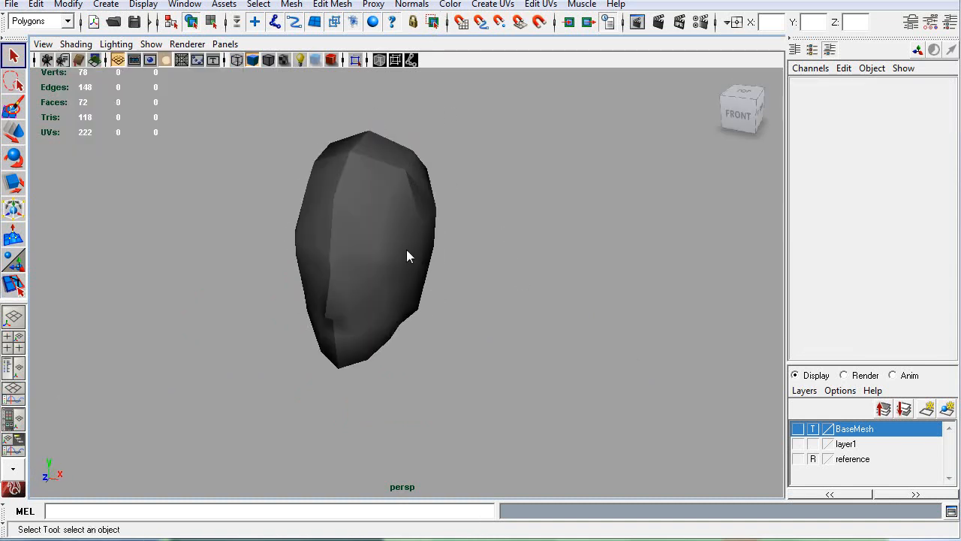
Step: Soften the edges of the head's original half and check the shading from the side and front
{"action": "left_click", "coordinate": [408, 253]}
{"action": "left_click", "coordinate": [411, 4]}
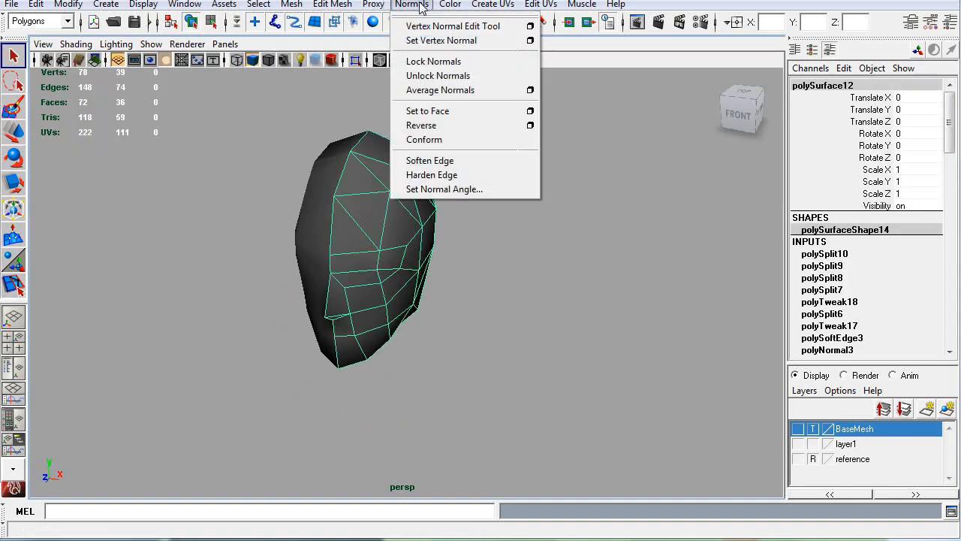
{"action": "left_click", "coordinate": [440, 157]}
{"action": "left_click", "coordinate": [451, 187]}
{"action": "left_click_drag", "start_coordinate": [370, 297], "coordinate": [333, 288], "text": "alt"}
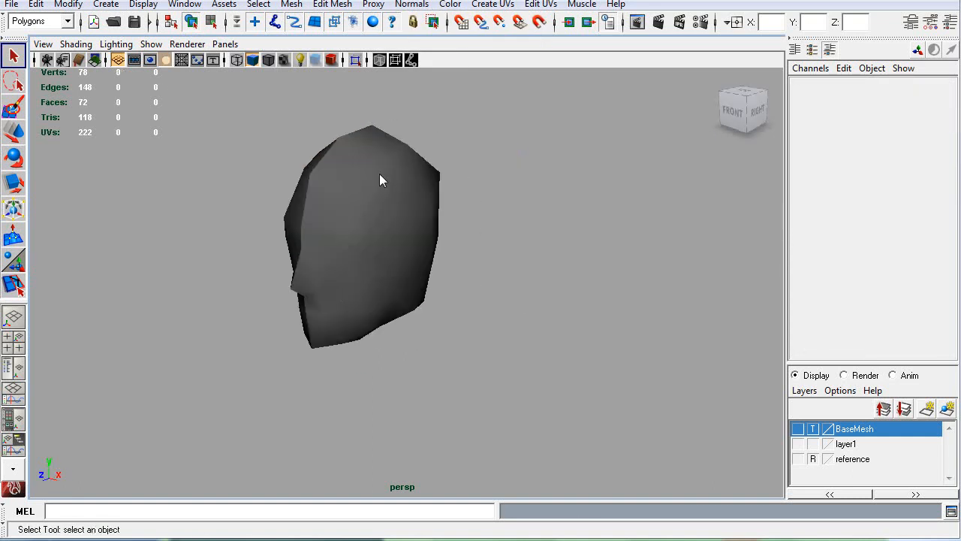
{"action": "left_click", "coordinate": [414, 224]}
{"action": "left_click", "coordinate": [251, 322]}
{"action": "left_click_drag", "start_coordinate": [223, 330], "coordinate": [300, 322], "text": "alt"}
Step: Preview the head with smooth mesh display, inspect it from the side, and return to the unsmoothed display
{"action": "left_click", "coordinate": [415, 224]}
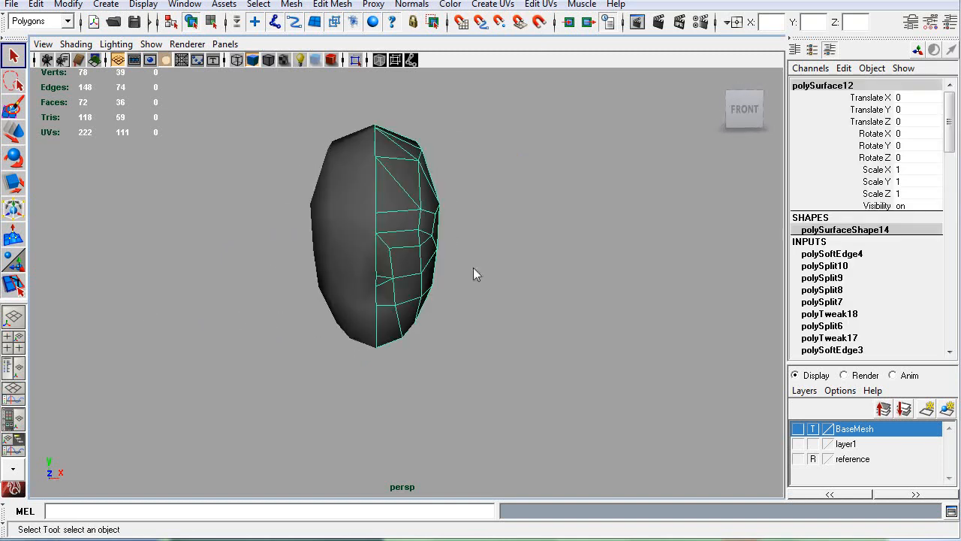
{"action": "key", "text": "3"}
{"action": "left_click", "coordinate": [528, 312]}
{"action": "left_click_drag", "start_coordinate": [528, 312], "coordinate": [337, 253], "text": "alt"}
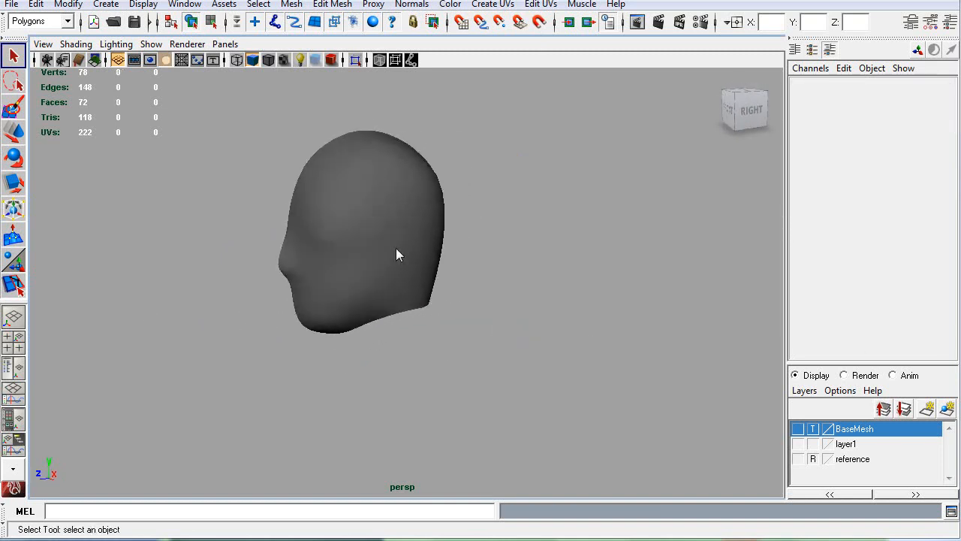
{"action": "left_click_drag", "start_coordinate": [282, 334], "coordinate": [351, 250], "text": "alt"}
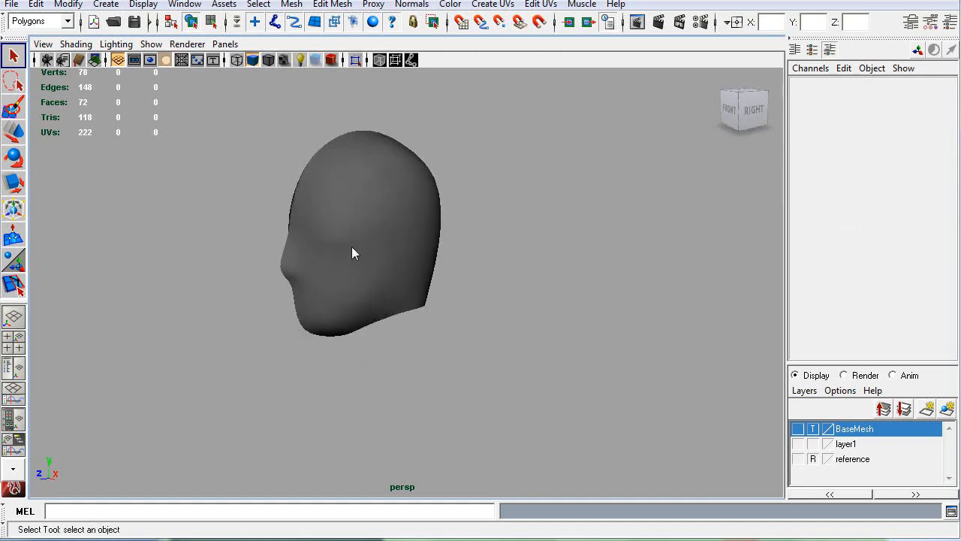
{"action": "left_click", "coordinate": [351, 247]}
{"action": "key", "text": "1"}
{"action": "right_click_drag", "start_coordinate": [385, 256], "coordinate": [353, 317], "text": "shift"}
Step: Try applying a polygon Smooth to the head's original half, inspect the denser mesh from several angles, and undo it
{"action": "left_click", "coordinate": [480, 327]}
{"action": "left_click", "coordinate": [352, 261]}
{"action": "left_click_drag", "start_coordinate": [354, 325], "coordinate": [399, 319], "text": "alt"}
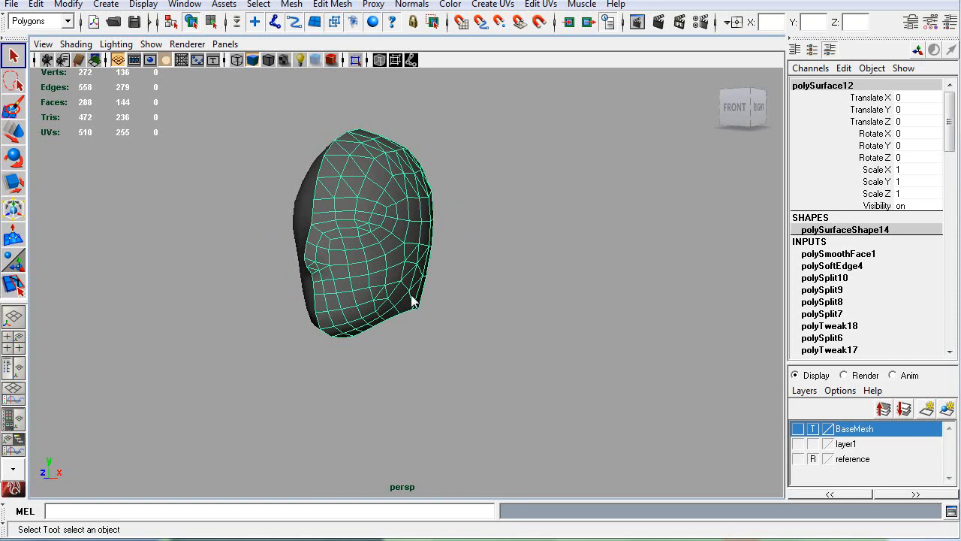
{"action": "left_click_drag", "start_coordinate": [382, 262], "coordinate": [322, 237], "text": "alt"}
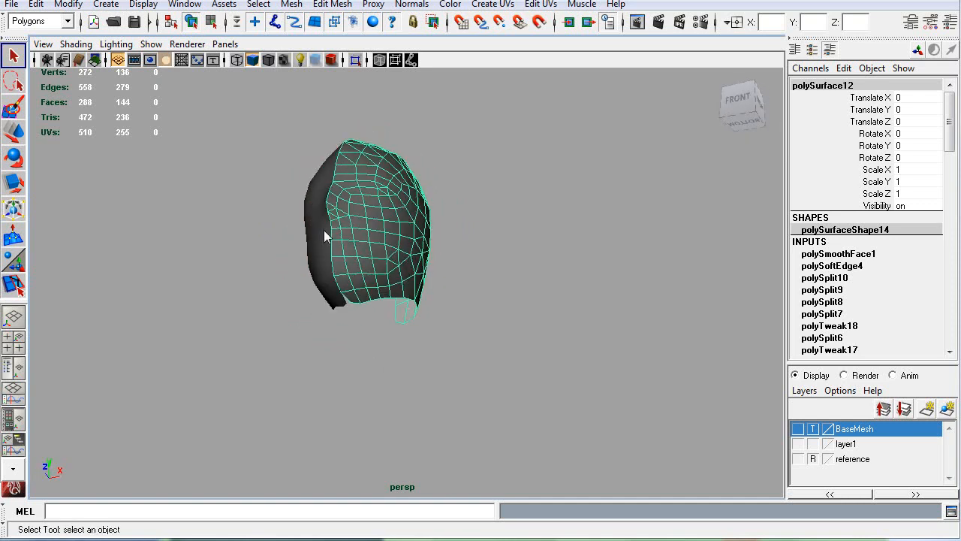
{"action": "left_click_drag", "start_coordinate": [460, 246], "coordinate": [473, 159], "text": "alt"}
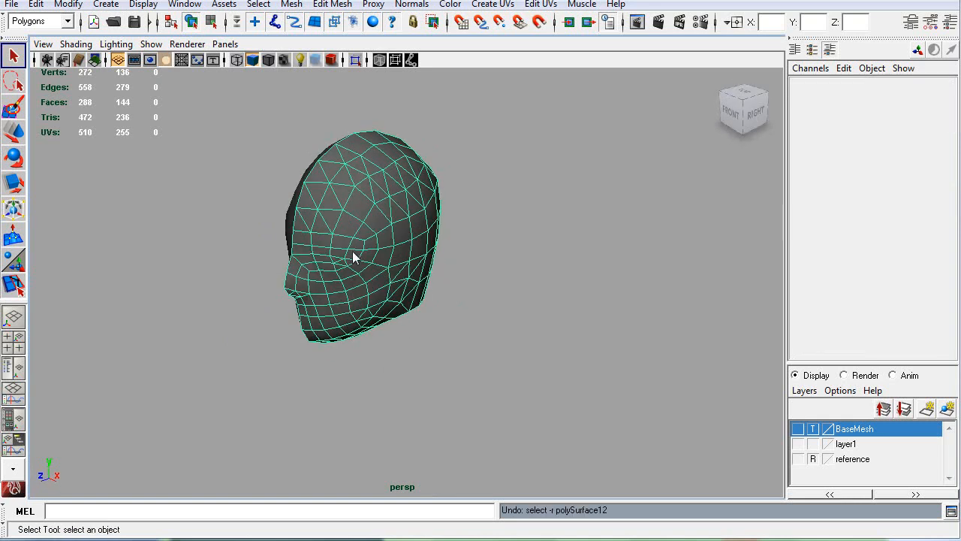
{"action": "key", "text": "ctrl+z"}
{"action": "key", "text": "ctrl+z"}
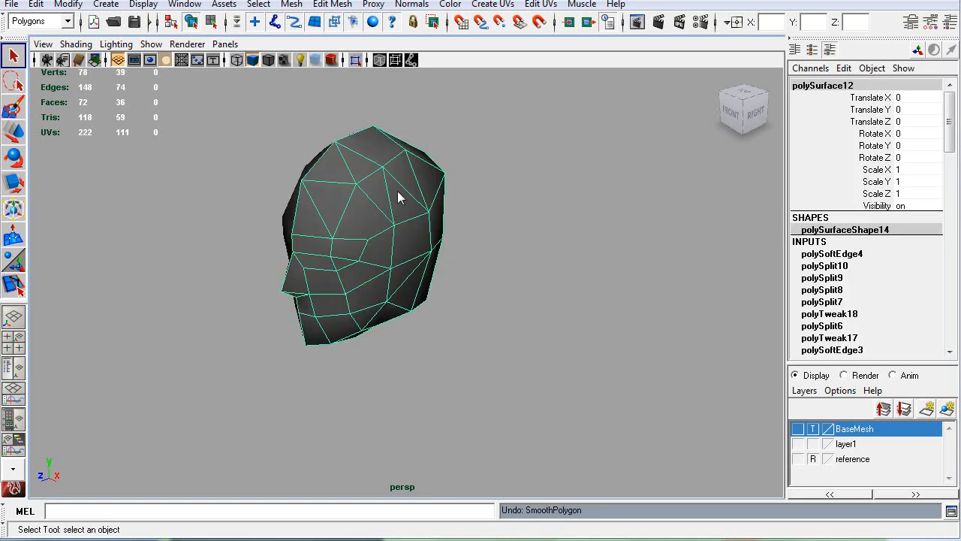
Step: Make the BaseMesh layer visible again so the body shows together with the head
{"action": "left_click_drag", "start_coordinate": [317, 290], "coordinate": [390, 265], "text": "alt"}
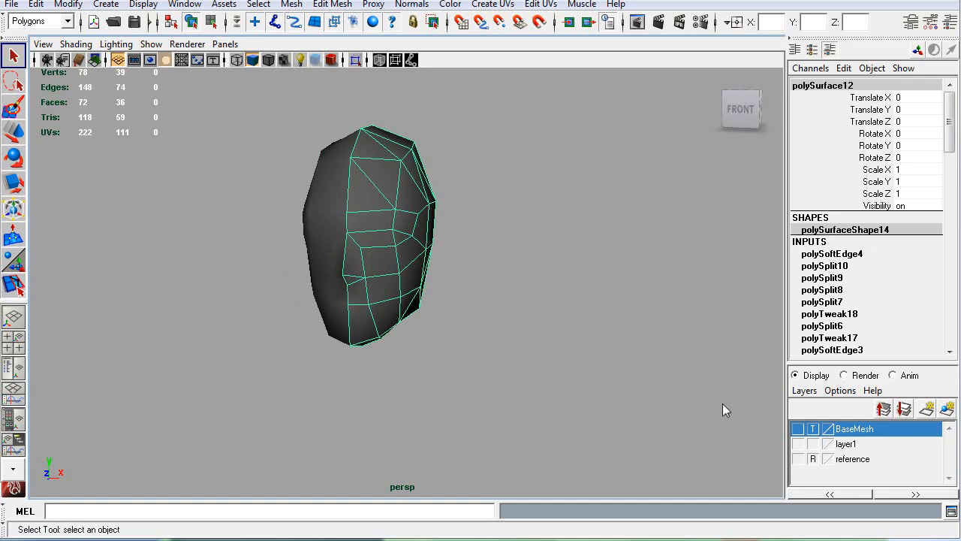
{"action": "left_click", "coordinate": [797, 429]}
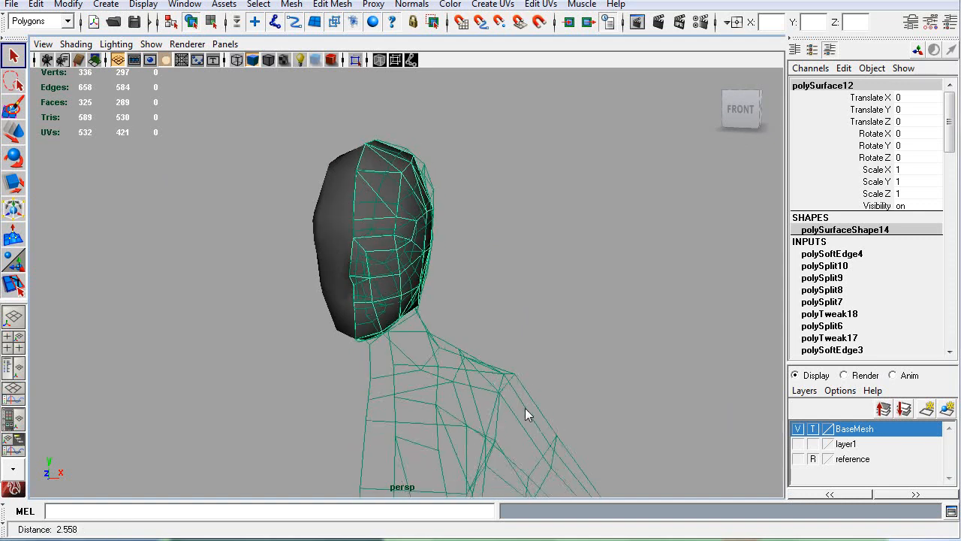